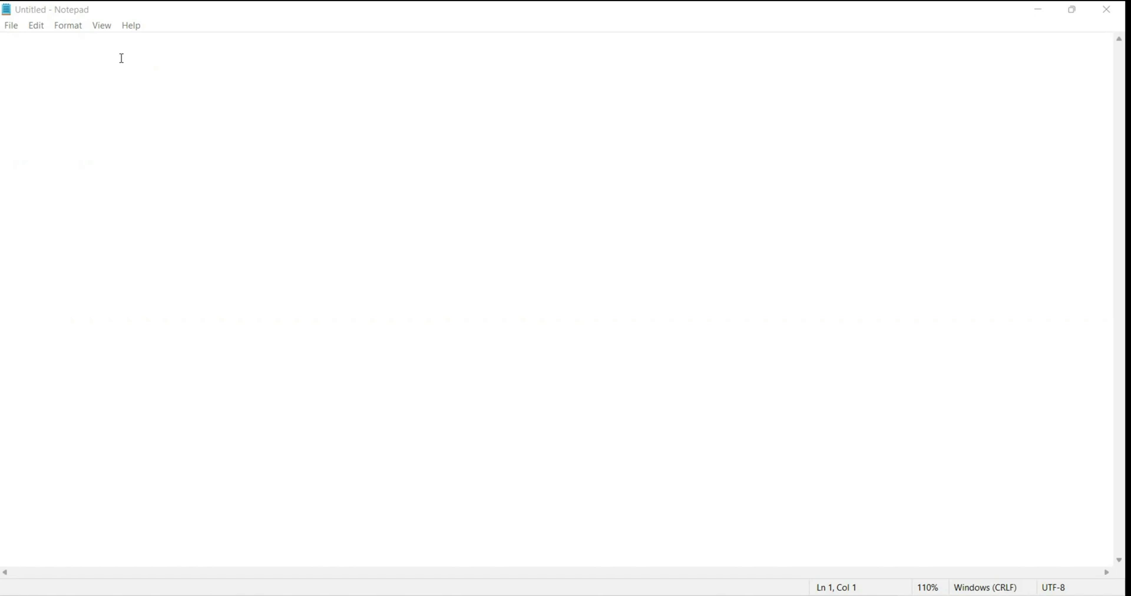
Write two note lines, "DB creation" and "DB Restore.", separated by a blank line.
left_click(70, 67)
type("DB ")
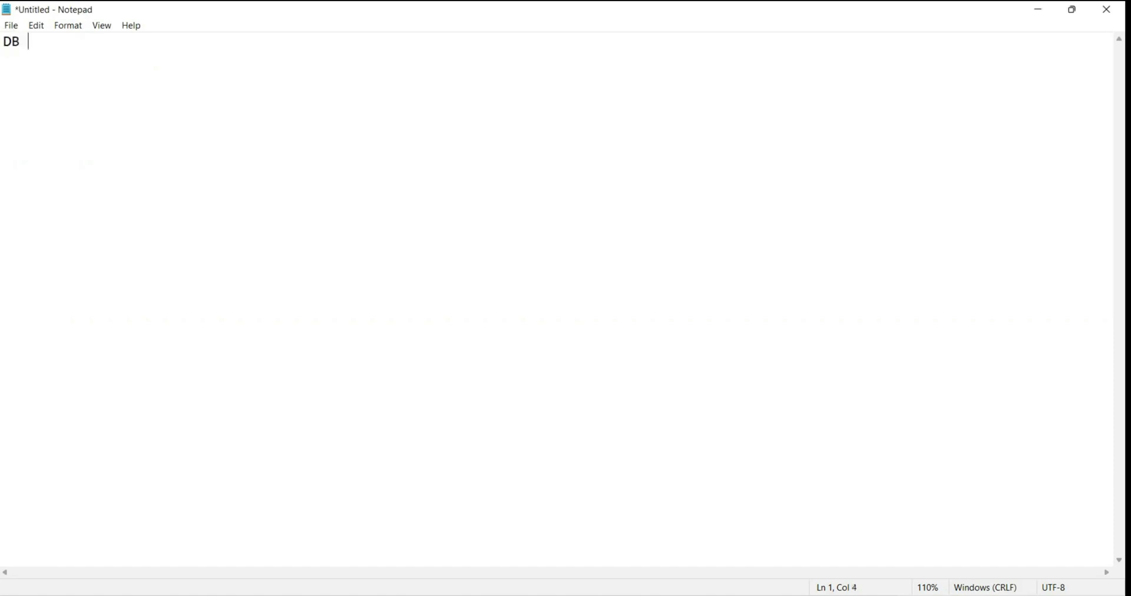
type("creatiob")
key("BackSpace")
type("n")
key("Return")
key("Return")
type("DB Restore.")
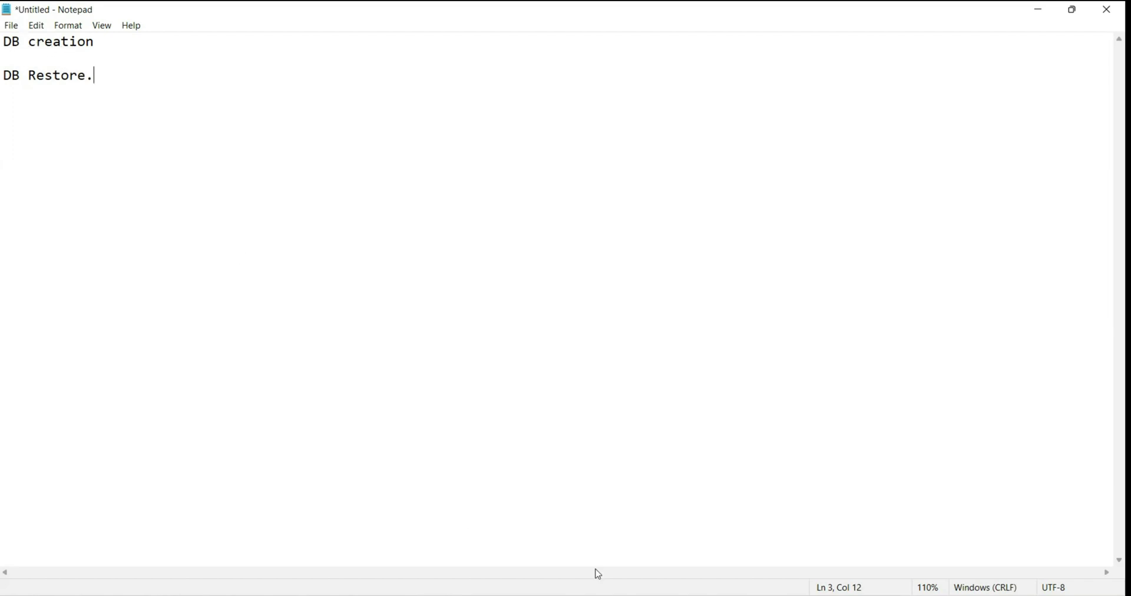
Switch to SQL Server Management Studio and connect to the local Database Engine with Windows Authentication.
mouse_move(772, 595)
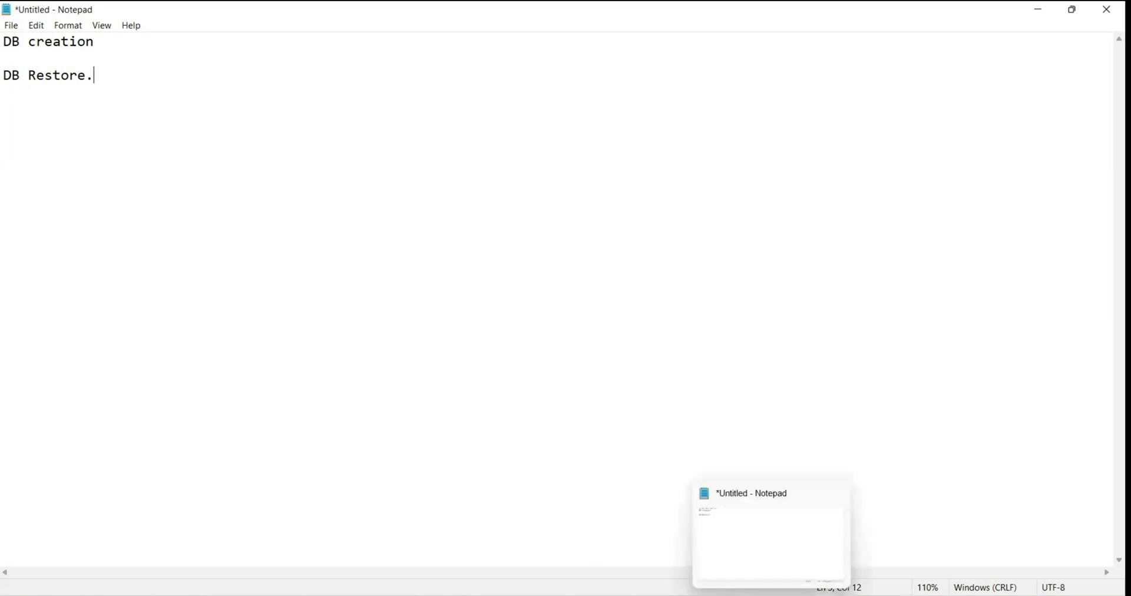
left_click(772, 595)
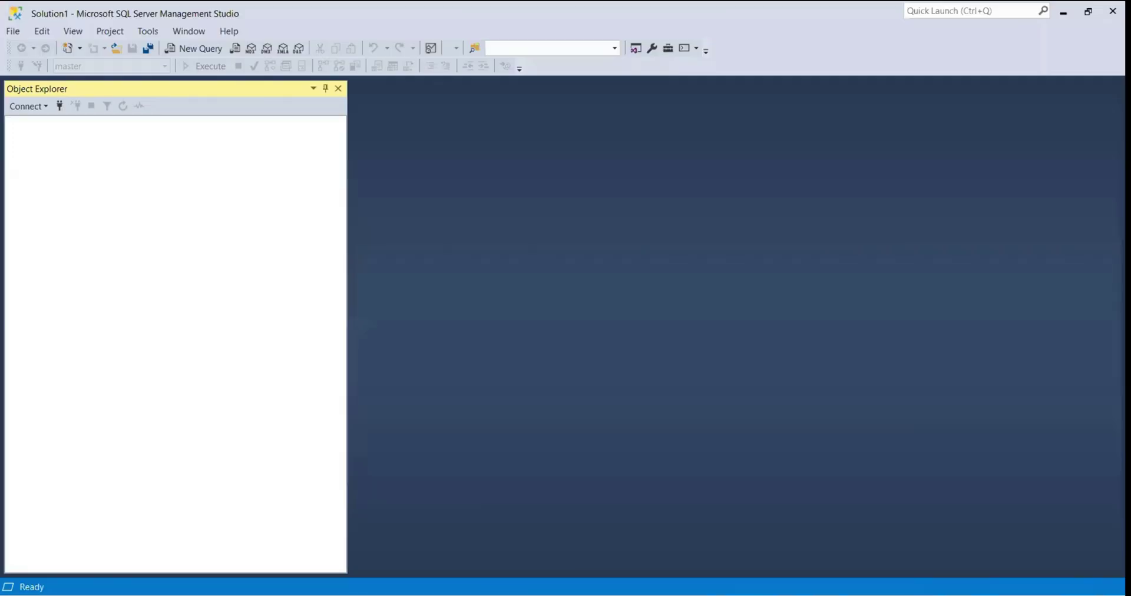
left_click(62, 106)
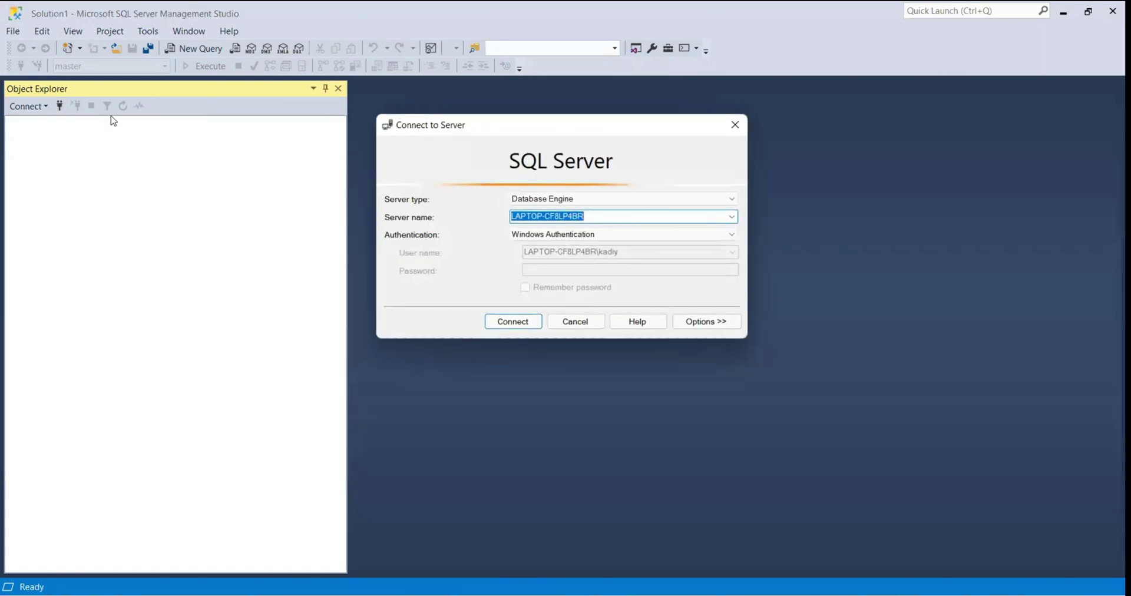
left_click(522, 322)
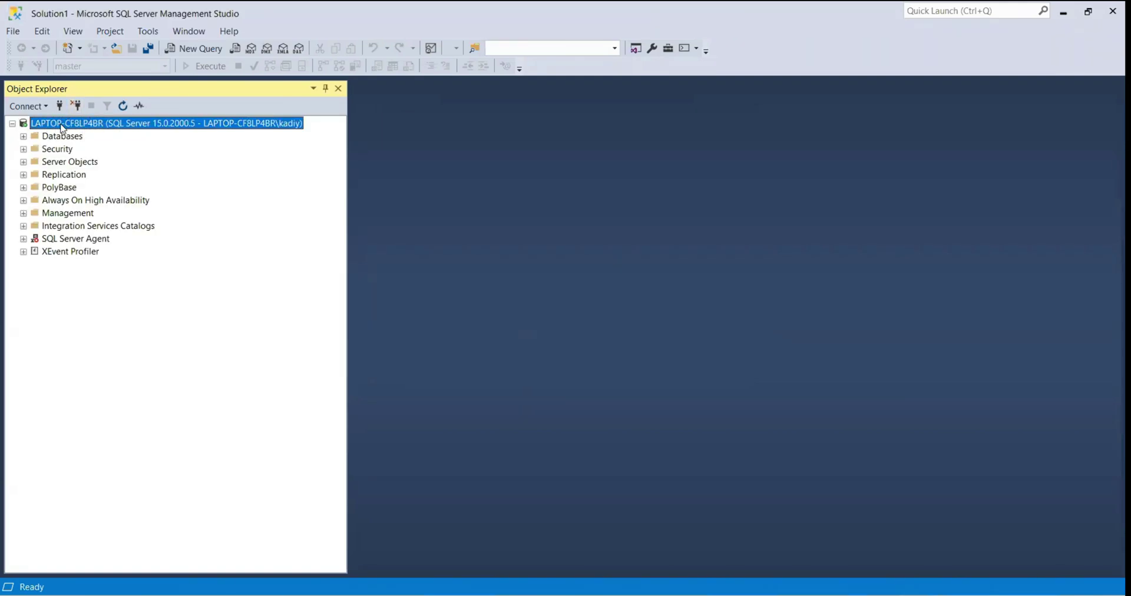
Open a new query and write the statement "Create database Test1".
left_click(189, 55)
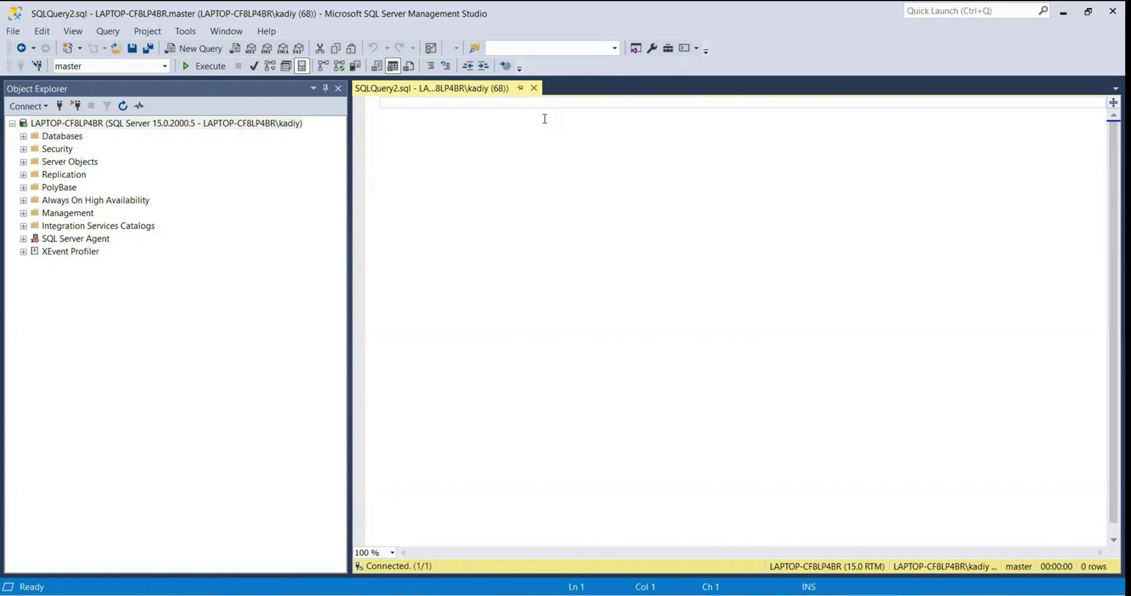
type("Create")
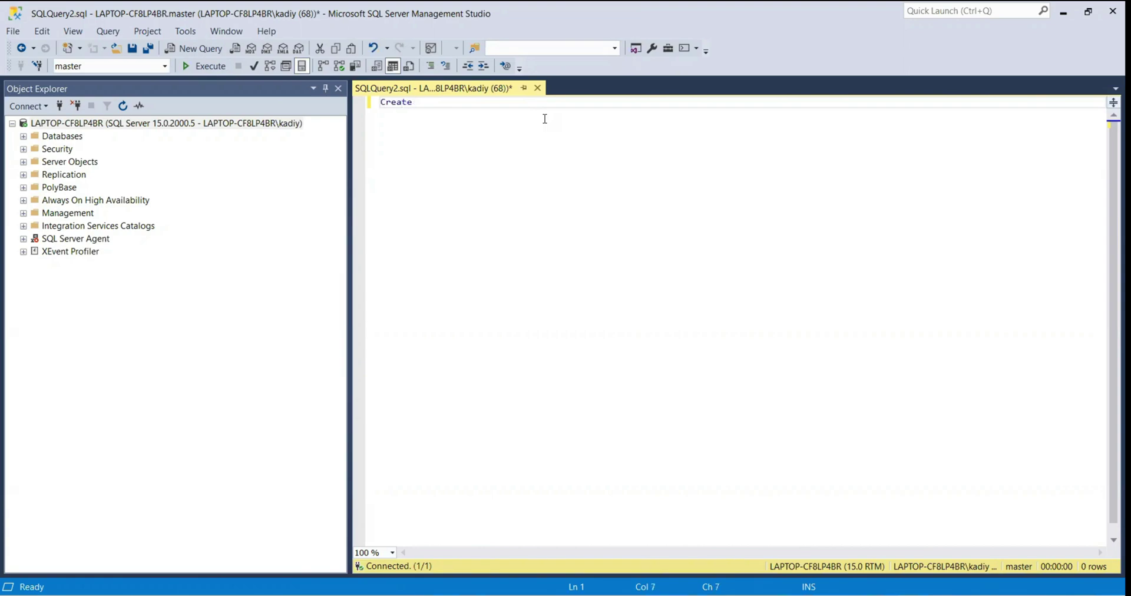
type(" database Test1")
left_click_drag(489, 103, 385, 106)
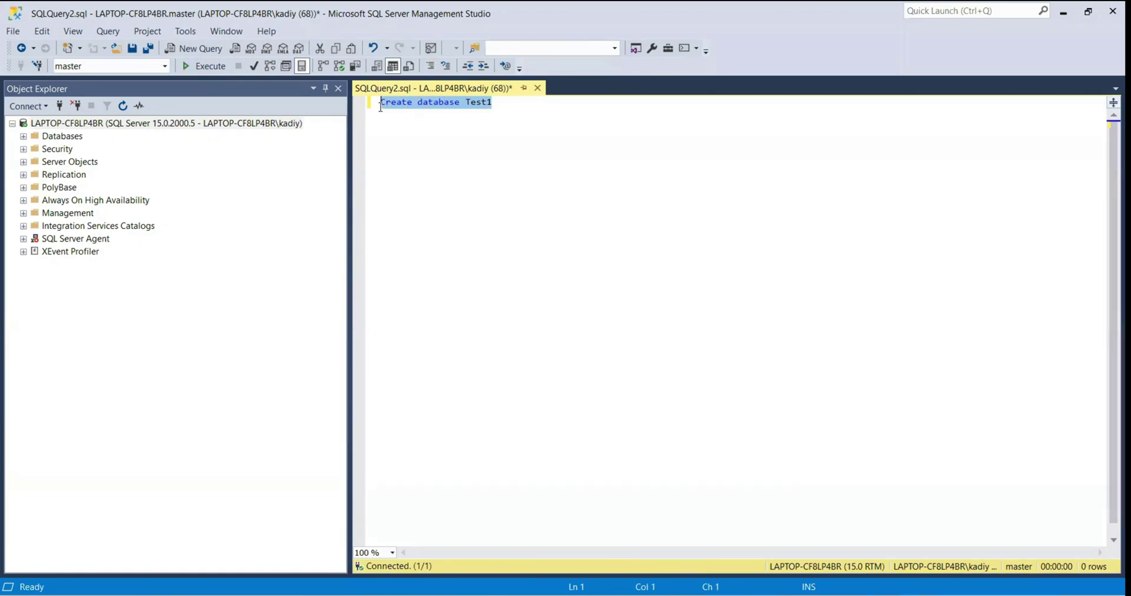
left_click(504, 104)
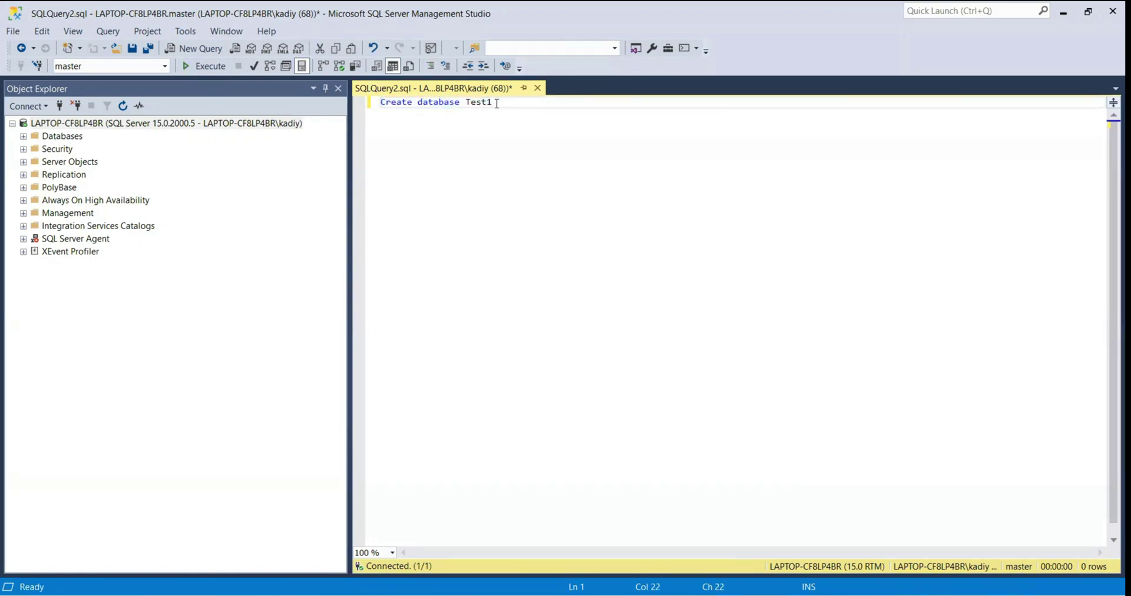
left_click_drag(495, 104, 383, 107)
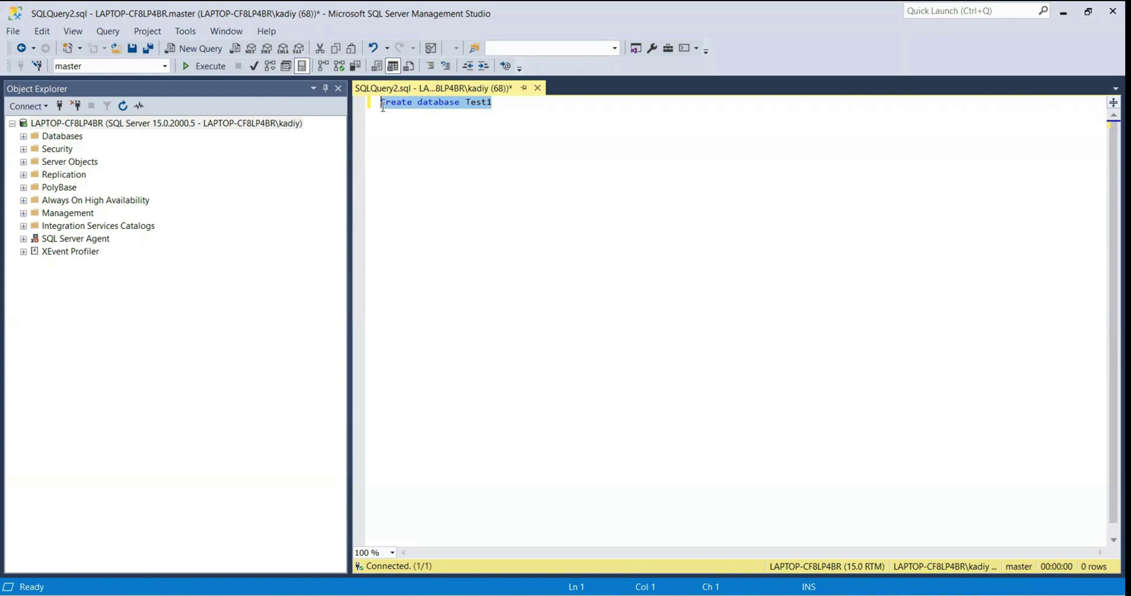
left_click(495, 105)
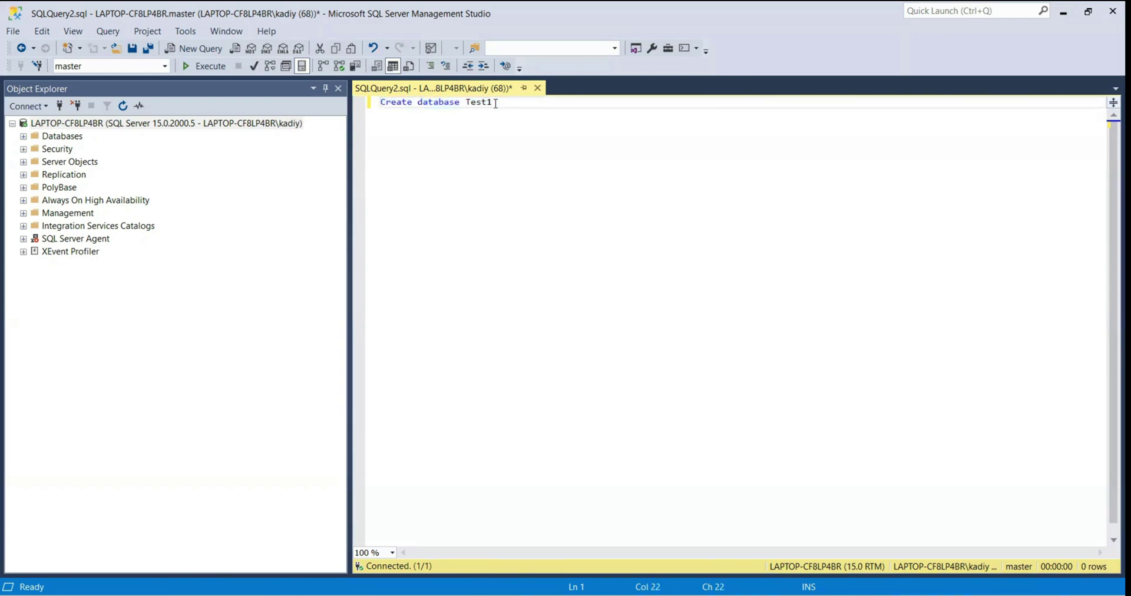
left_click_drag(495, 103, 383, 103)
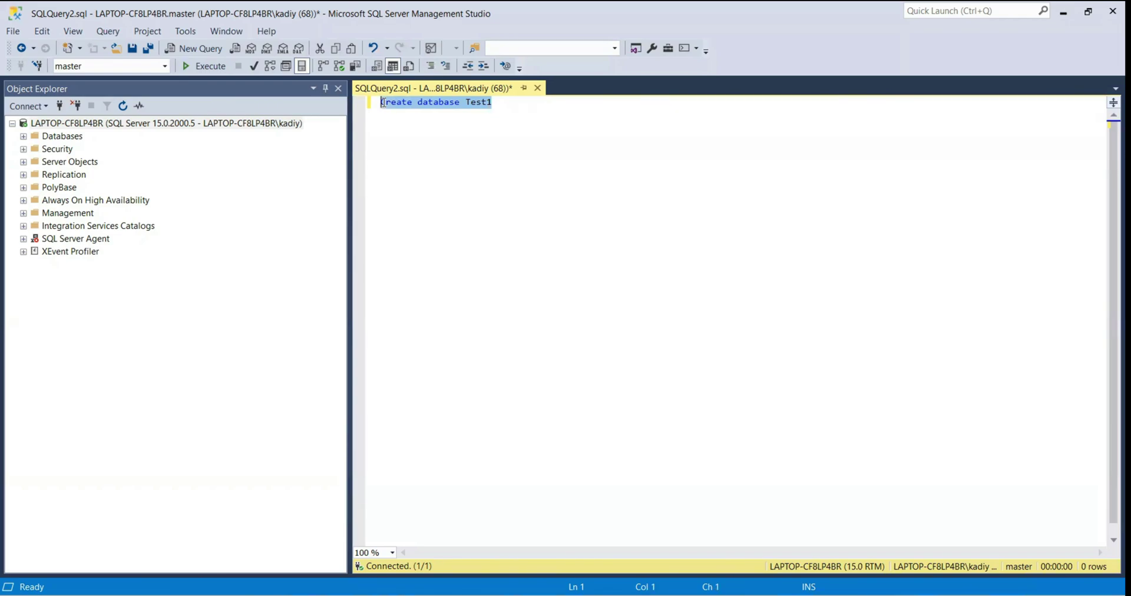
left_click(498, 104)
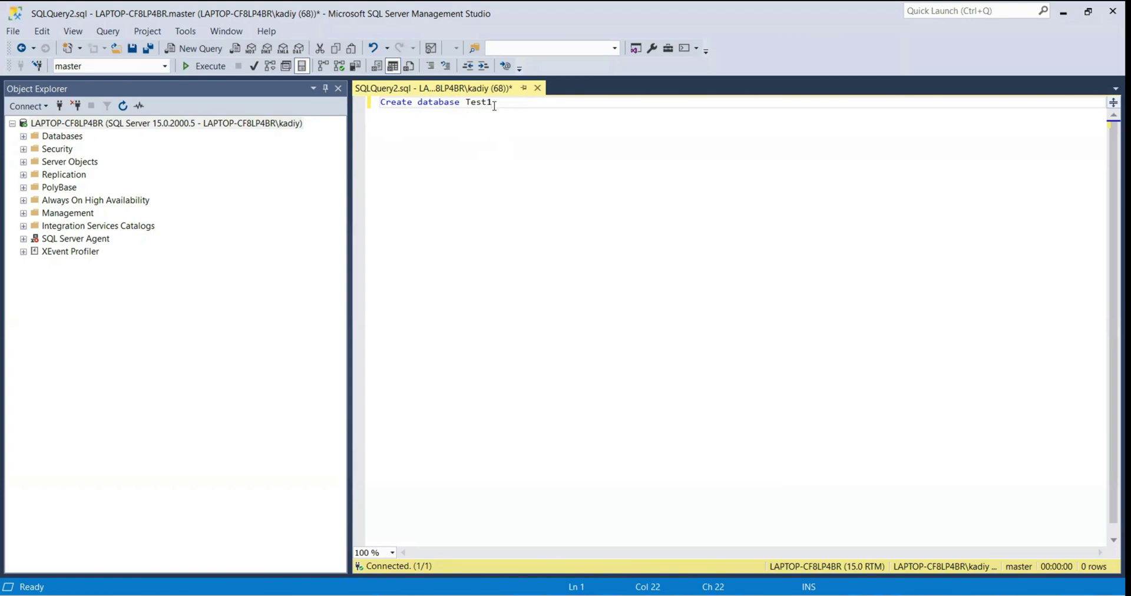
left_click_drag(493, 105, 370, 103)
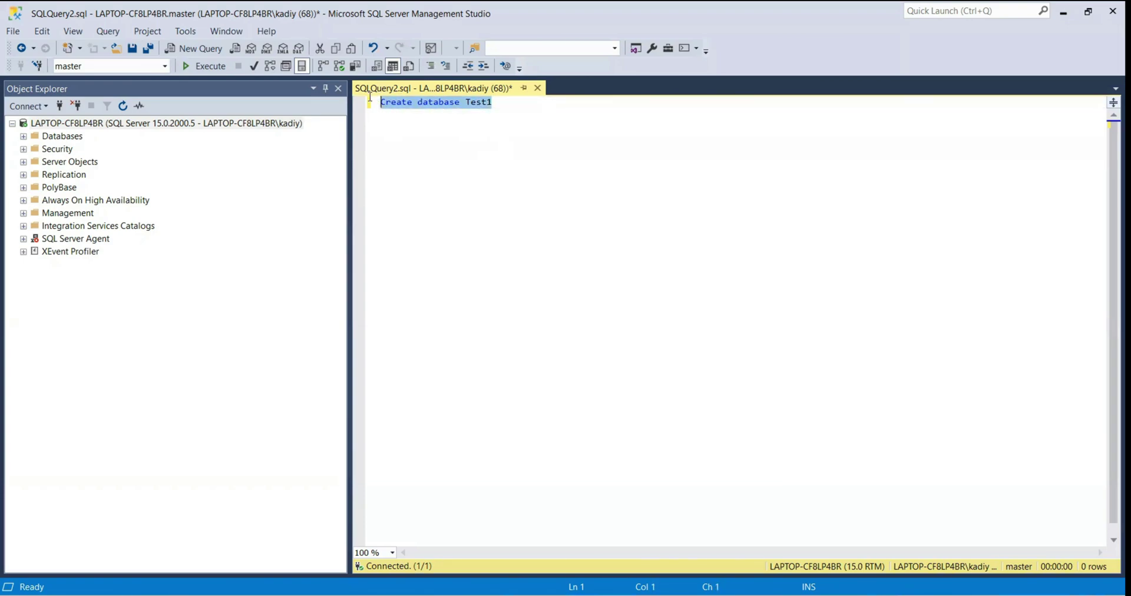
left_click(523, 105)
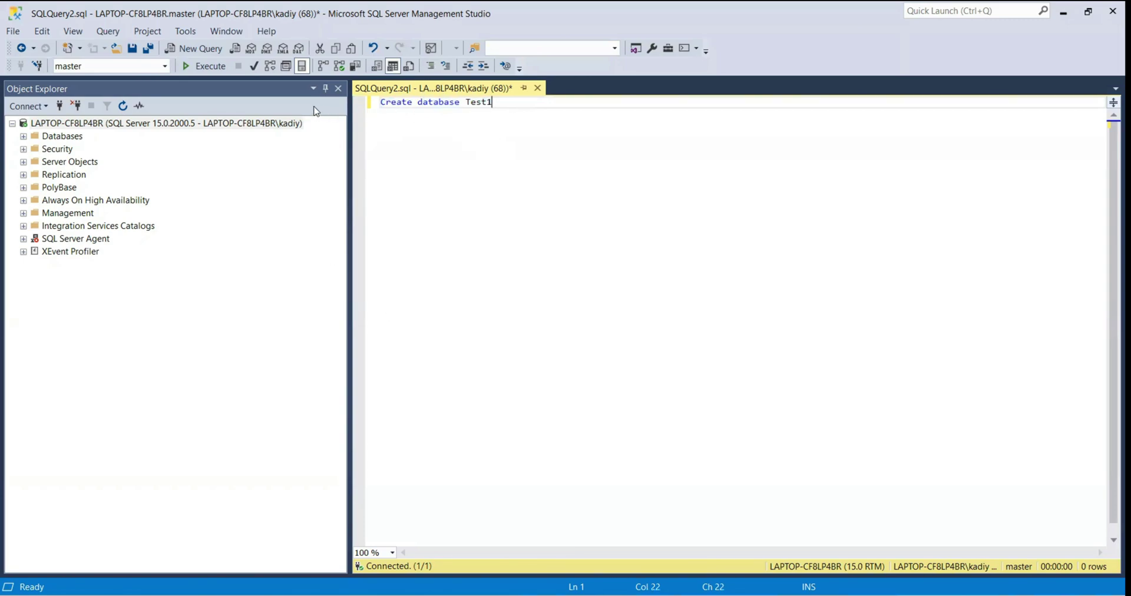
Execute the database creation statement and expand the server's Databases folder in the refreshed object tree.
left_click(220, 67)
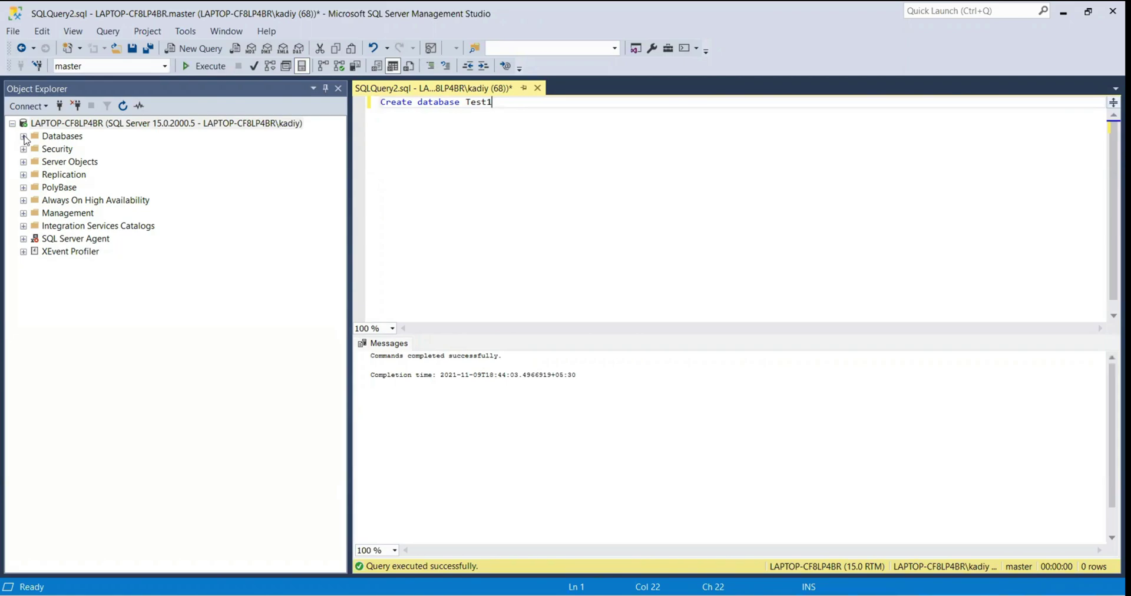
left_click(79, 124)
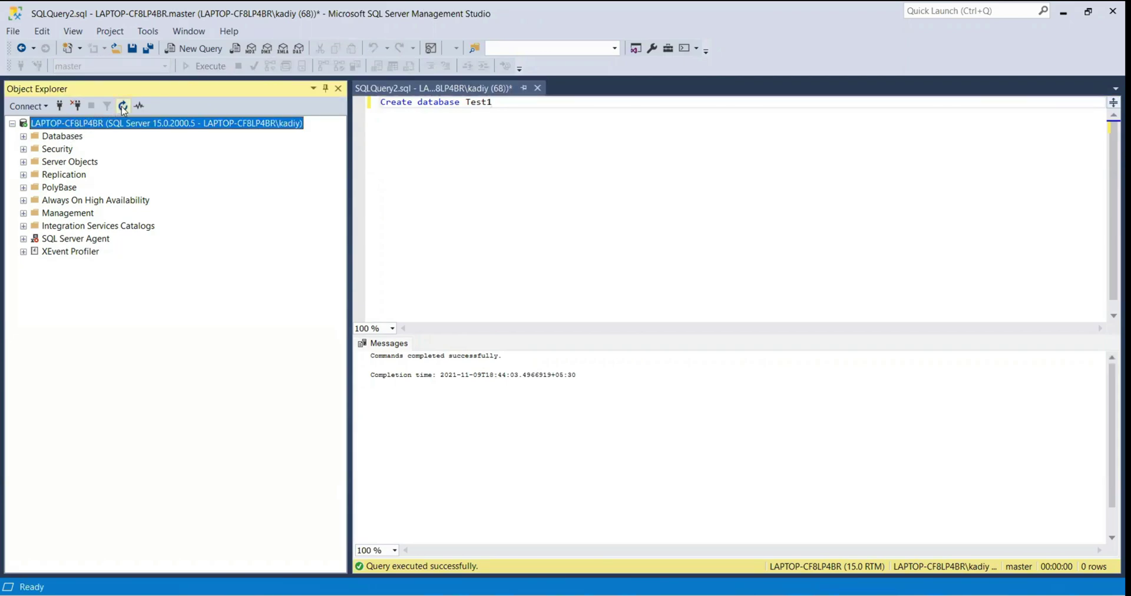
left_click(23, 137)
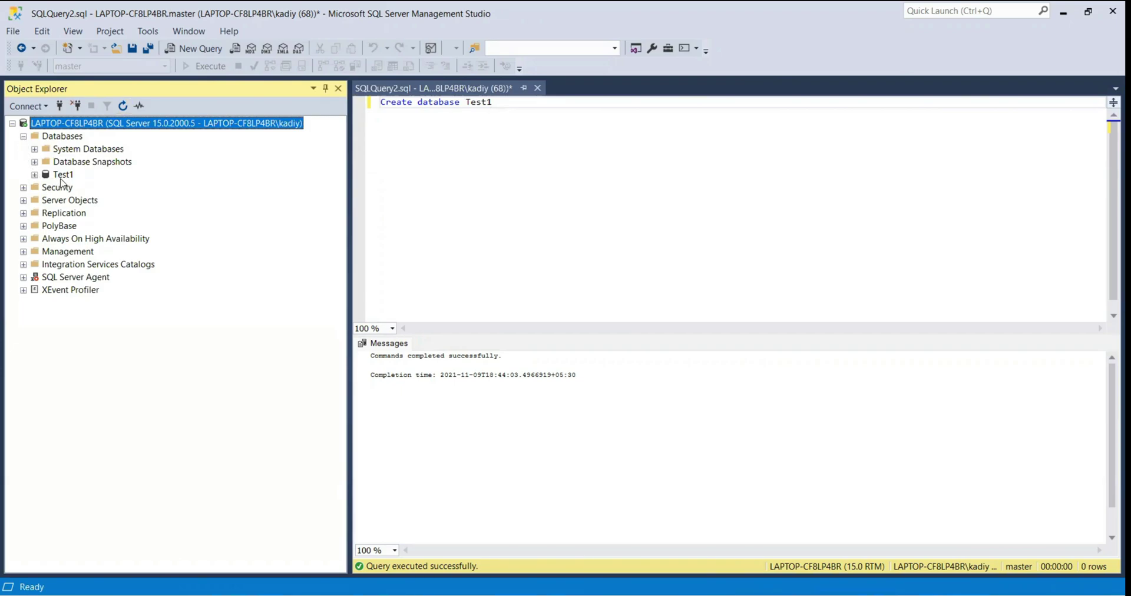
Examine the creation date, owner and options in the Test1 database's properties, and close the properties.
right_click(64, 175)
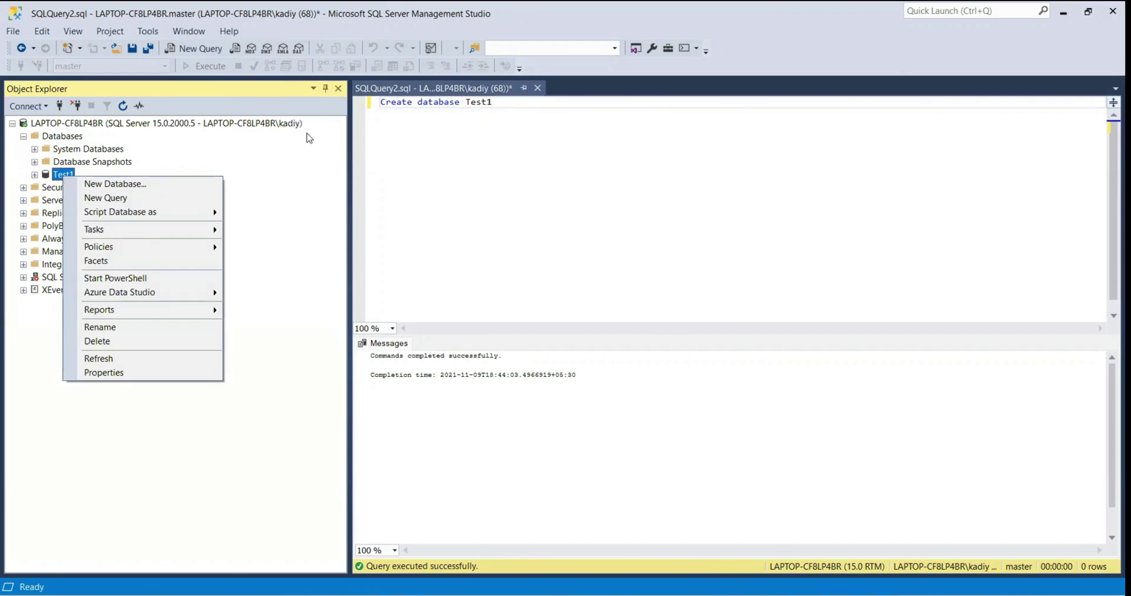
left_click(117, 372)
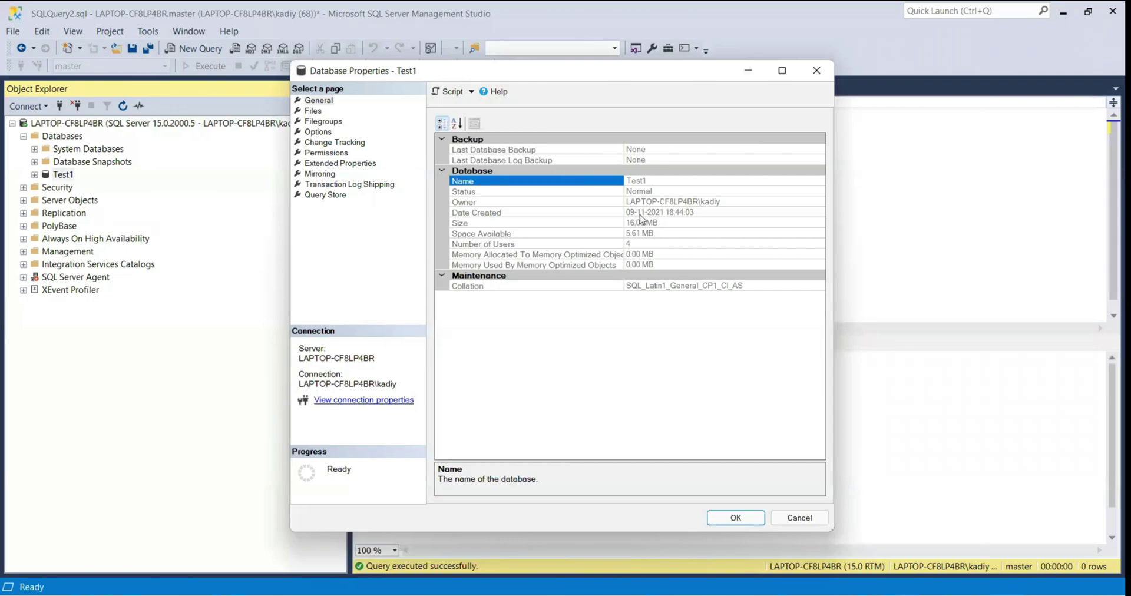
left_click(482, 213)
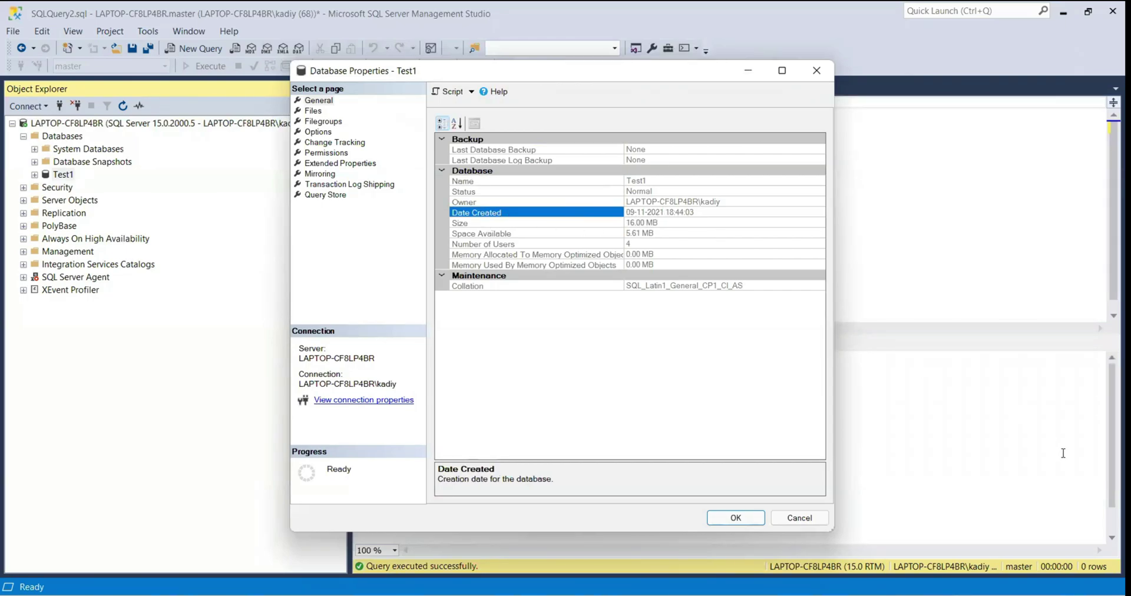
mouse_move(1064, 592)
left_click(318, 132)
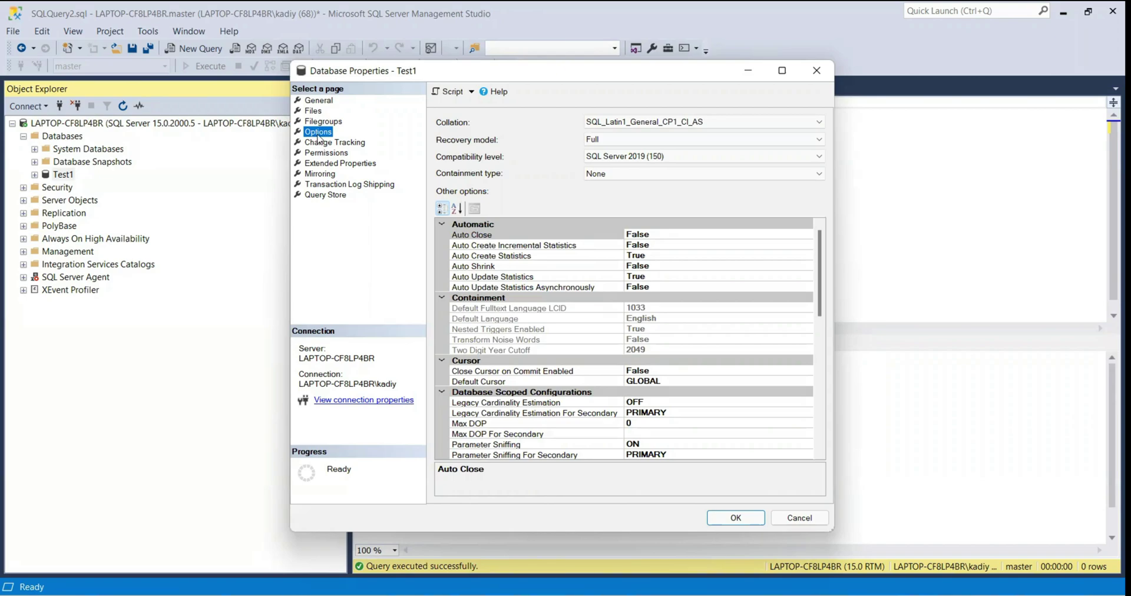
left_click(313, 103)
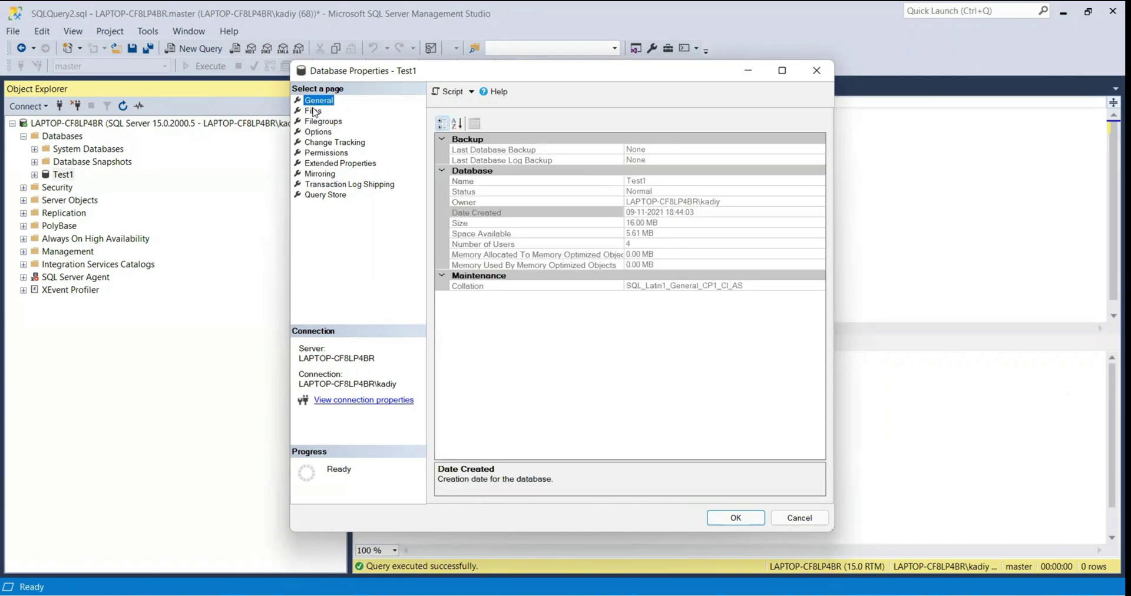
left_click(486, 204)
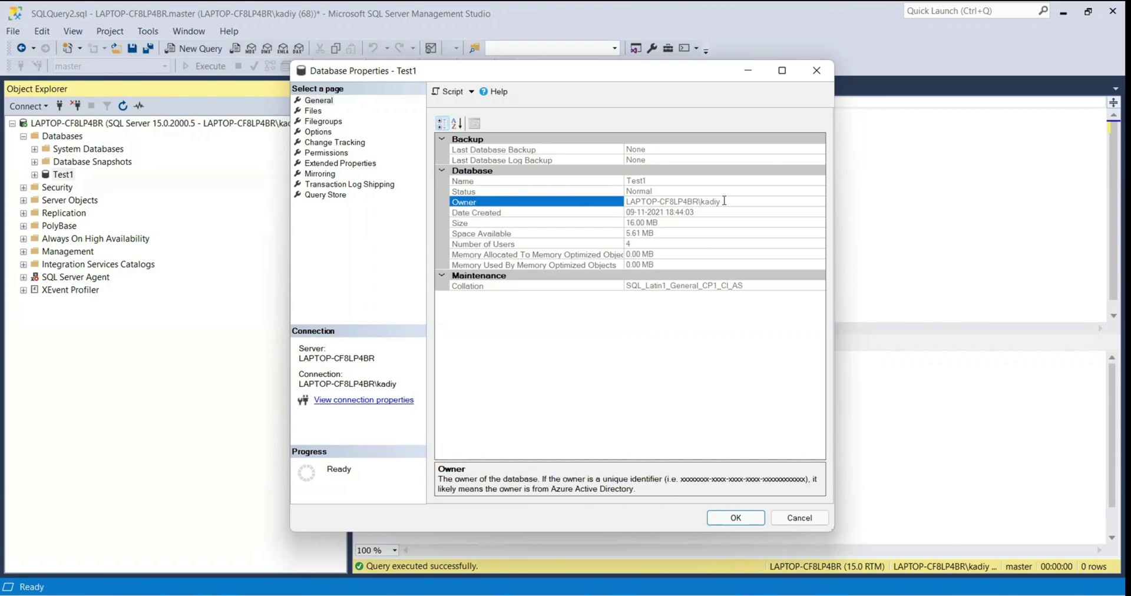
left_click_drag(725, 201, 618, 198)
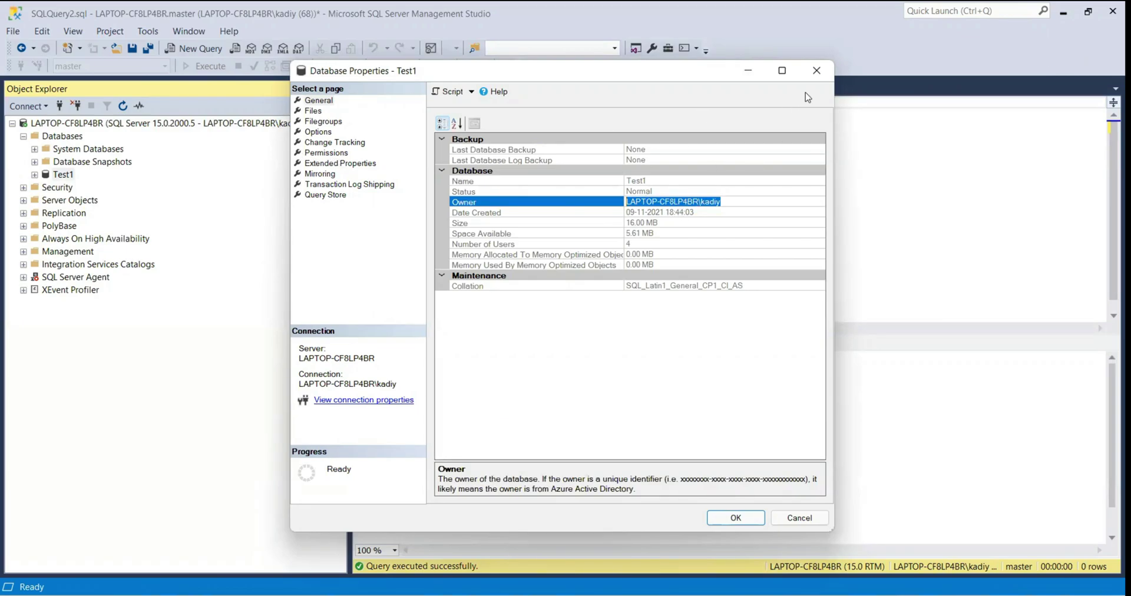
left_click(816, 68)
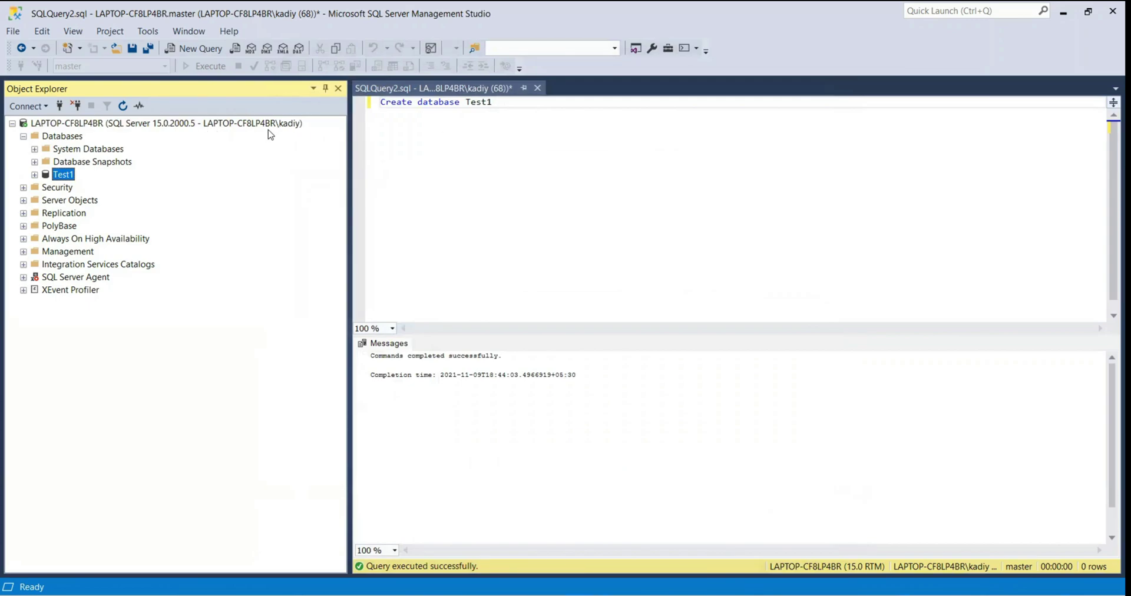
Reopen the Test1 database's properties and examine the paths and names of its data and log files in the maximized window.
right_click(70, 180)
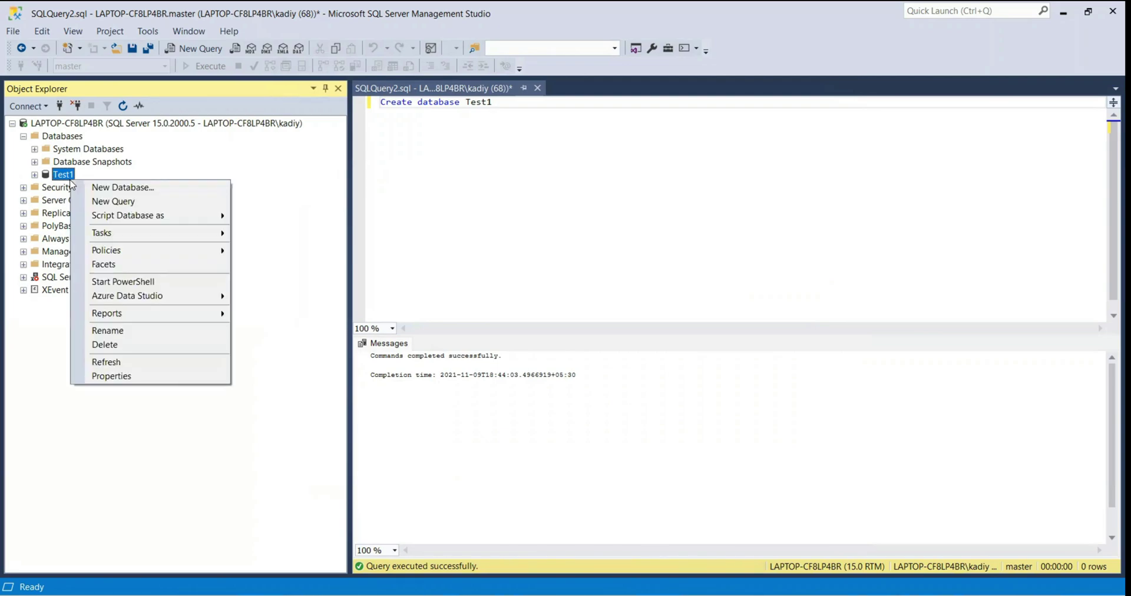
left_click(127, 381)
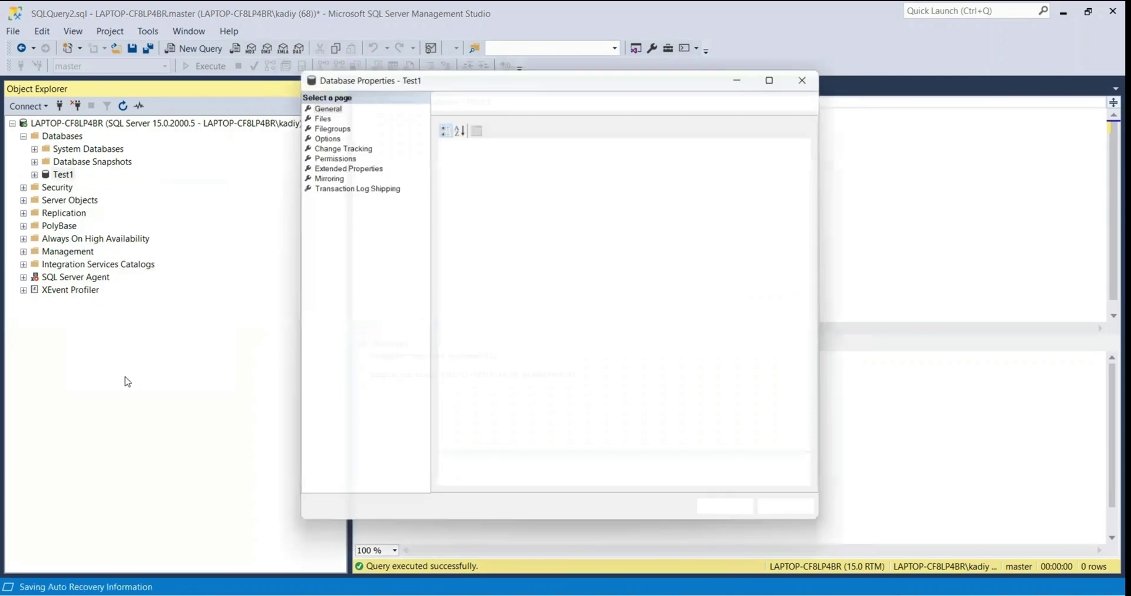
left_click(314, 111)
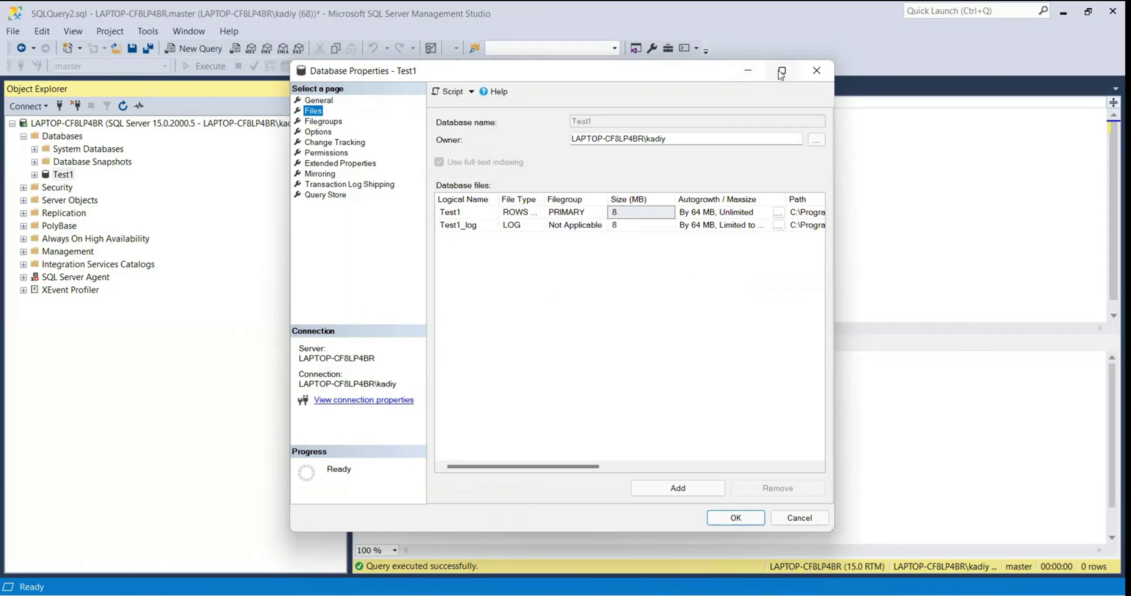
left_click(783, 71)
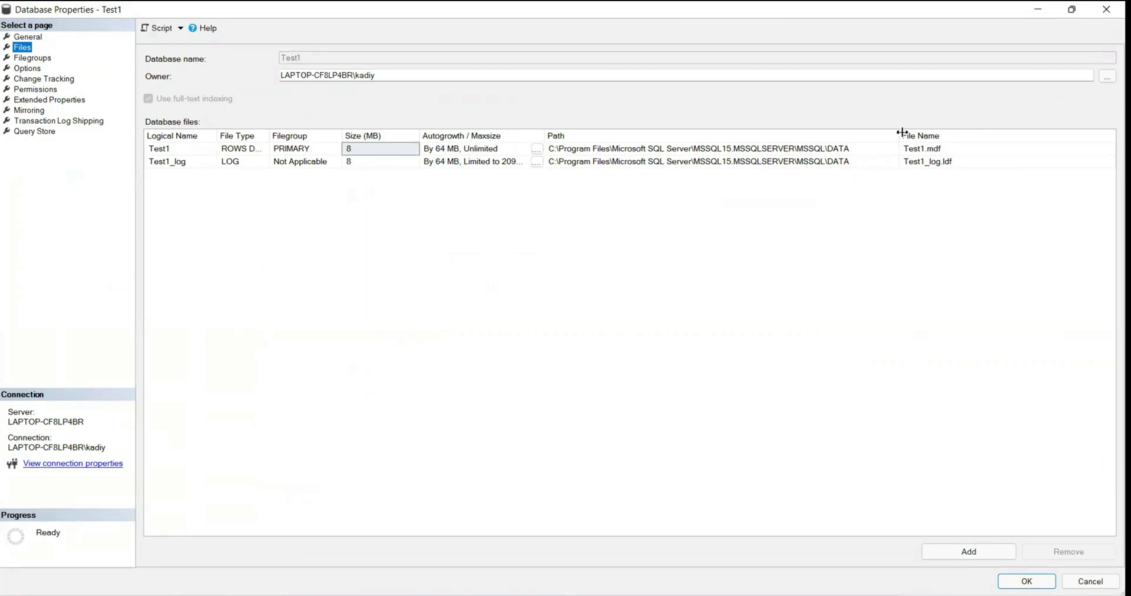
left_click_drag(899, 135, 871, 136)
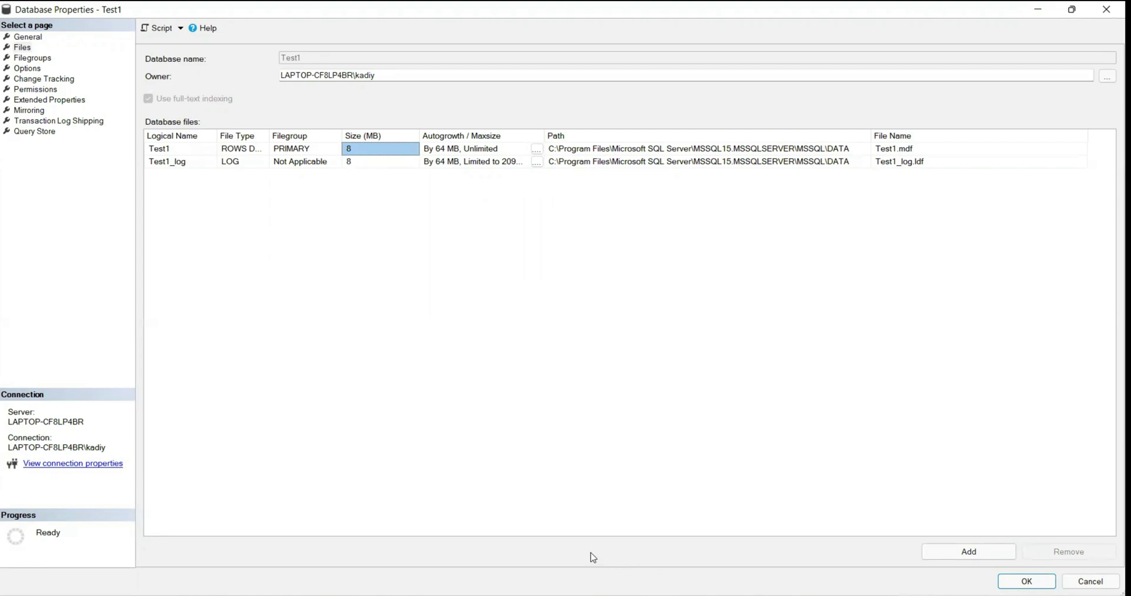
Switch to File Explorer to view the drives under This PC, and return to the Test1 properties.
key("super+e")
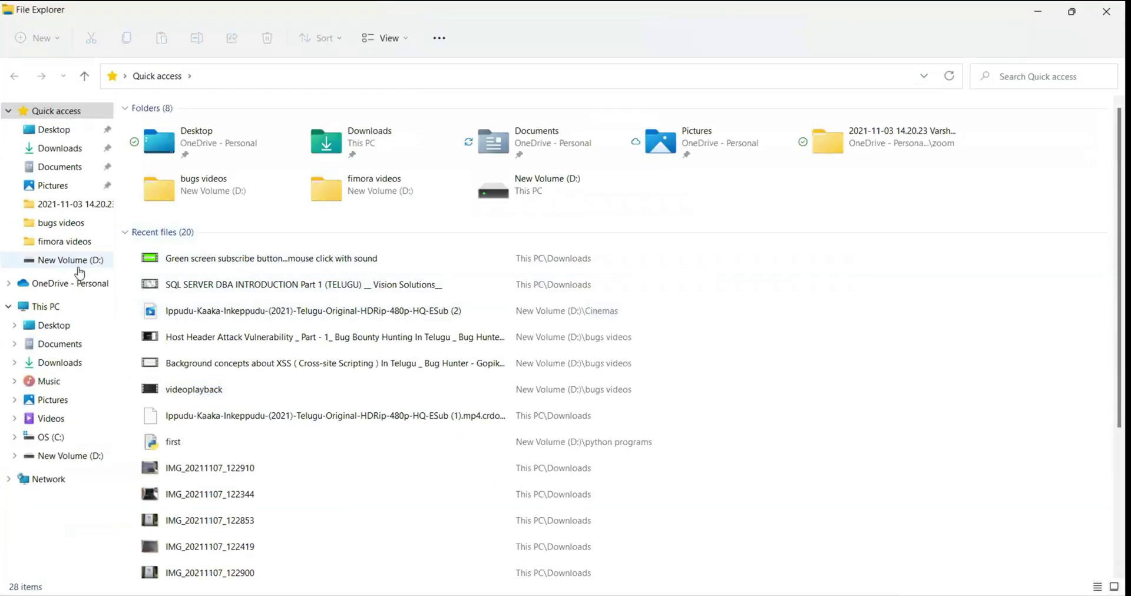
left_click(53, 306)
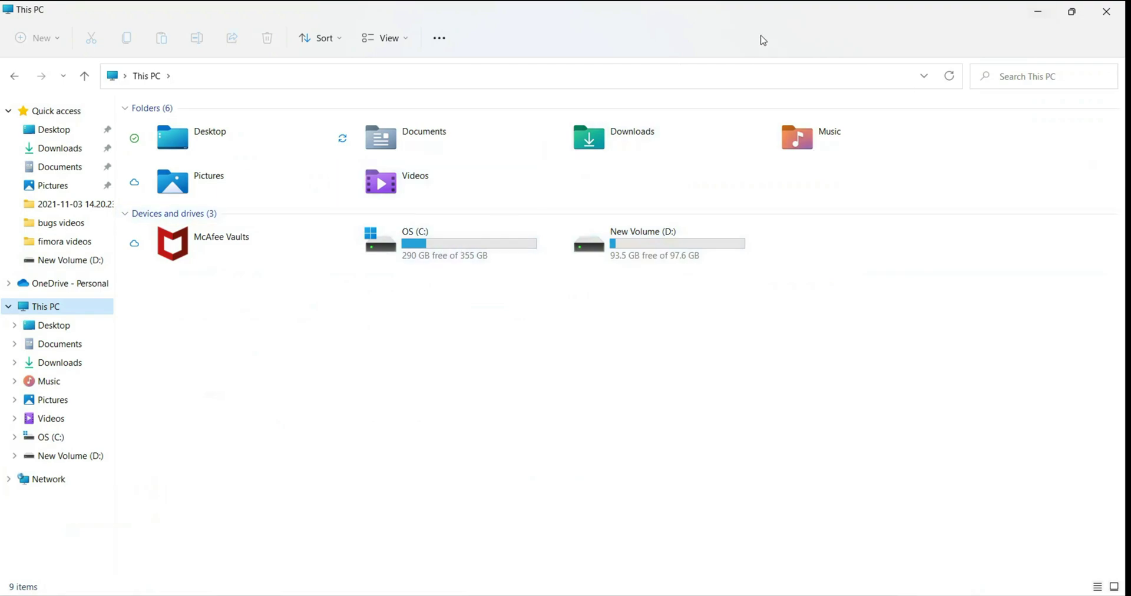
left_click(1032, 7)
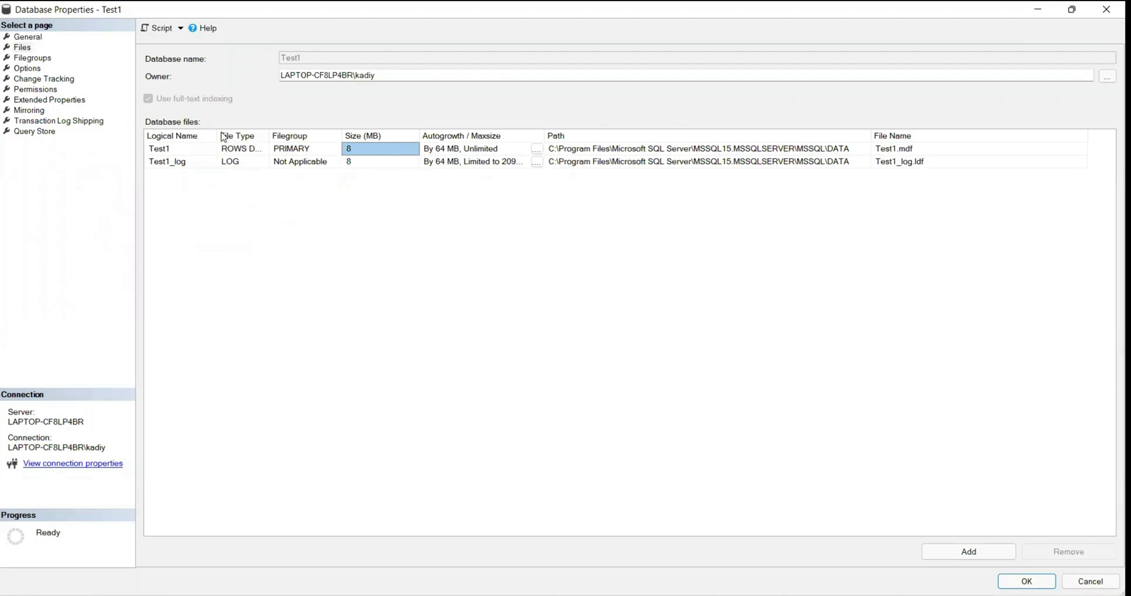
Widen the Logical Name, File Type and Filegroup columns of the database files list to read their full contents.
left_click_drag(214, 132, 265, 126)
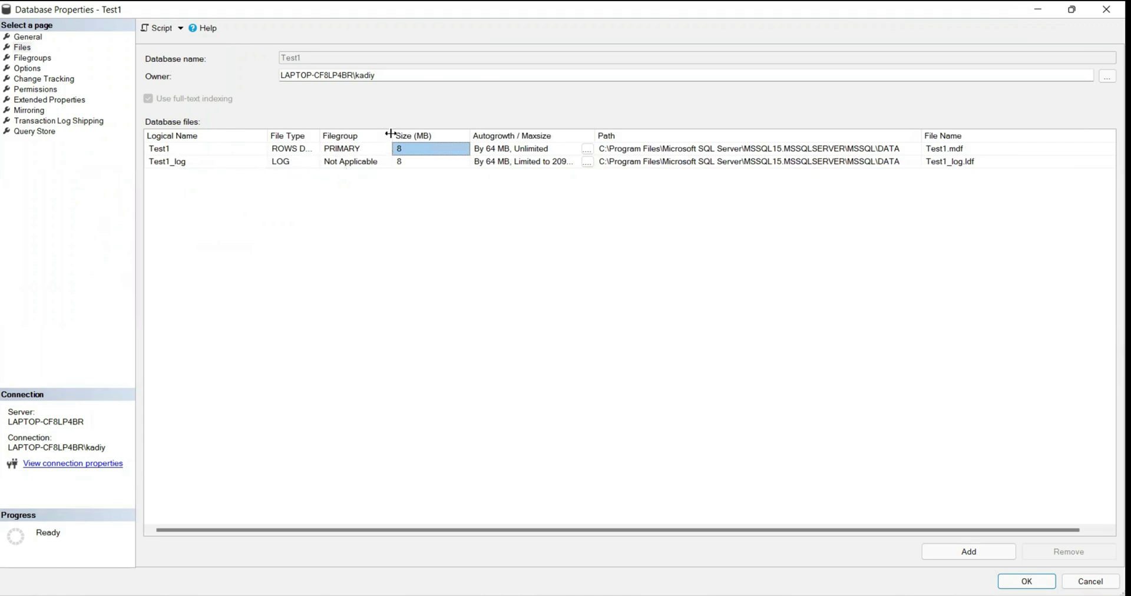
left_click_drag(391, 132, 437, 132)
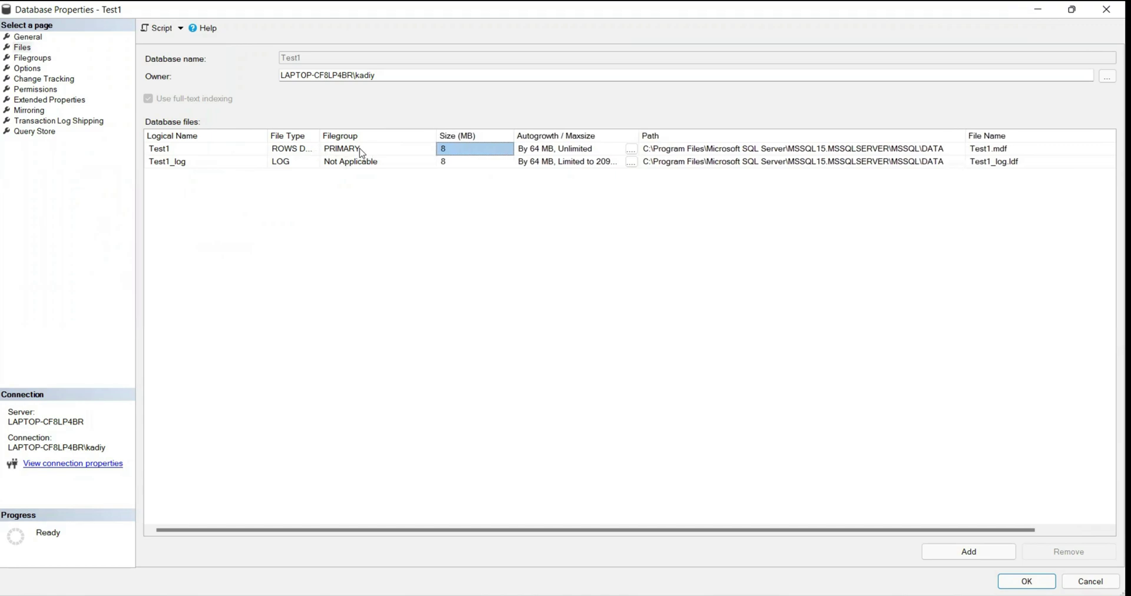
left_click_drag(318, 136, 398, 135)
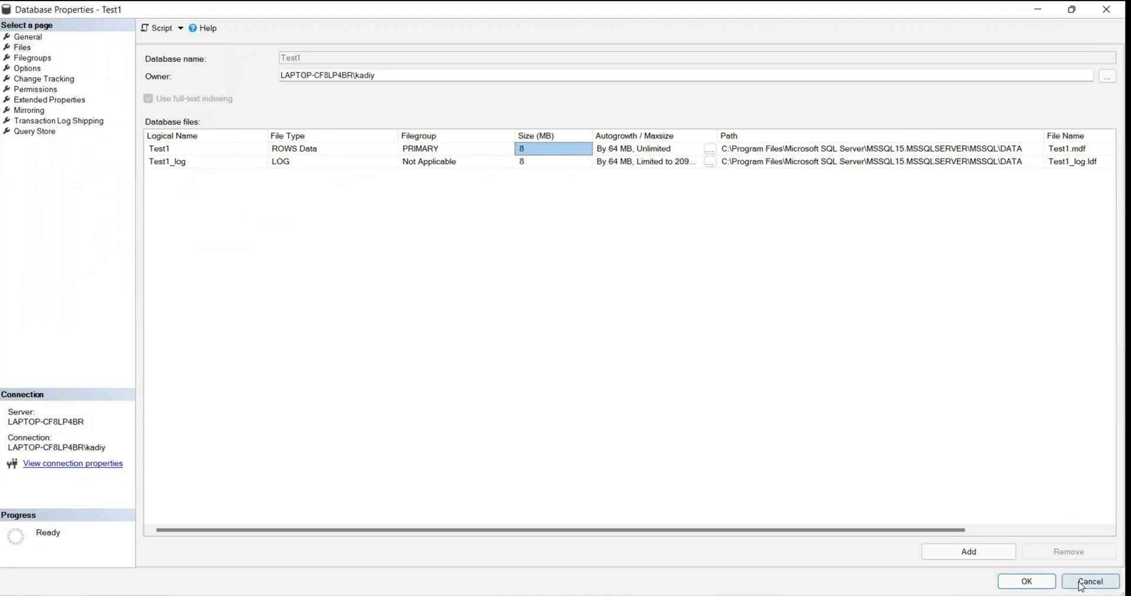
Examine the remaining pages of the Test1 properties from Filegroups through Query Store, return to General, and close the properties.
left_click(34, 59)
left_click(36, 69)
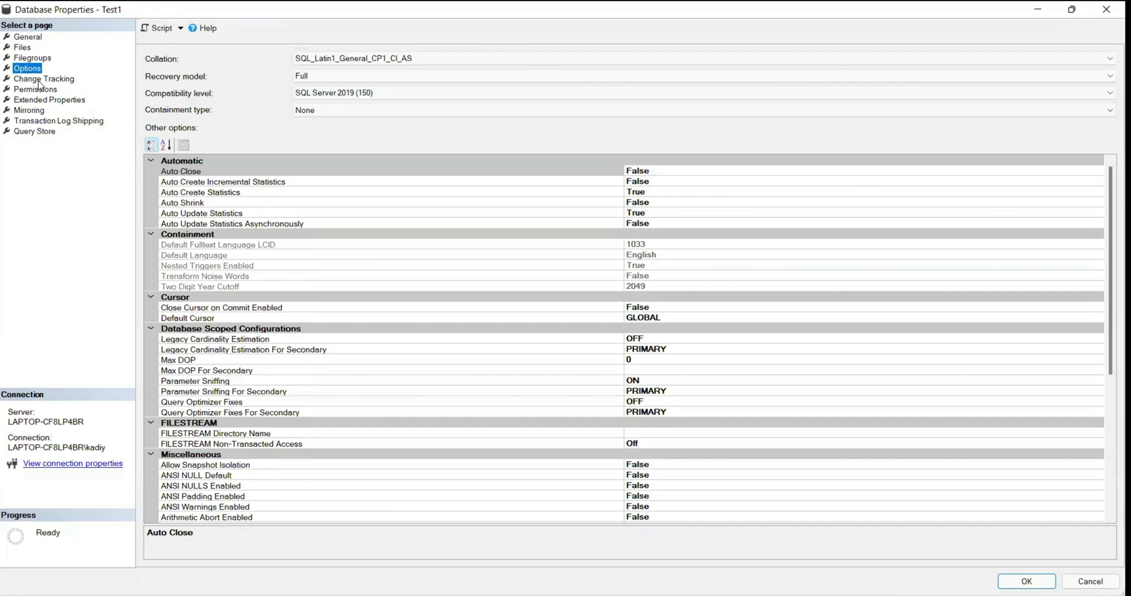
left_click(39, 80)
left_click(38, 89)
left_click(44, 100)
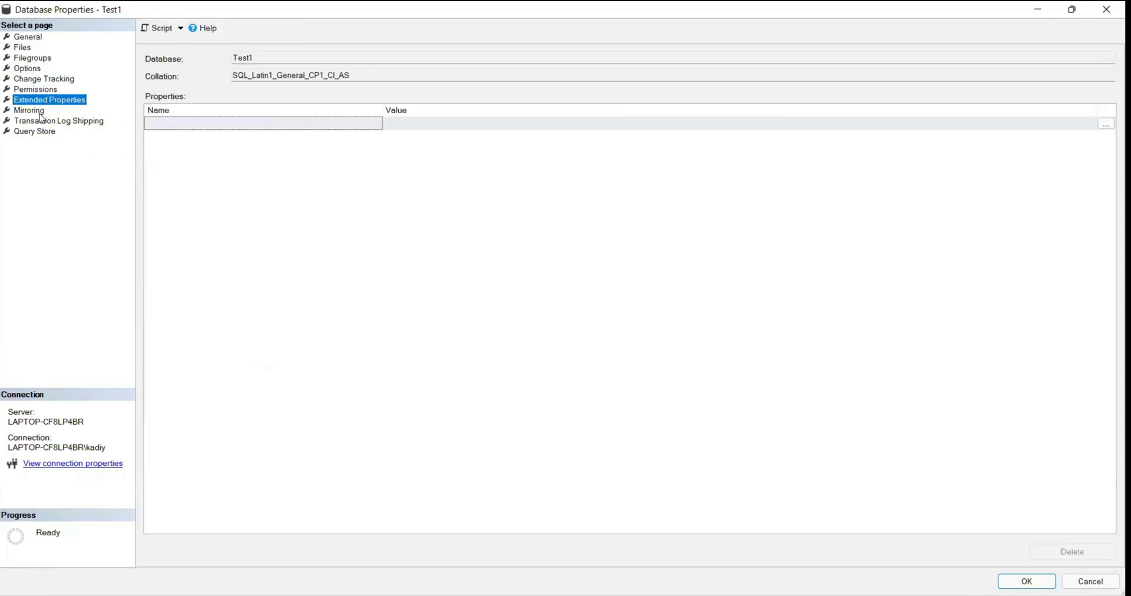
left_click(39, 112)
left_click(41, 121)
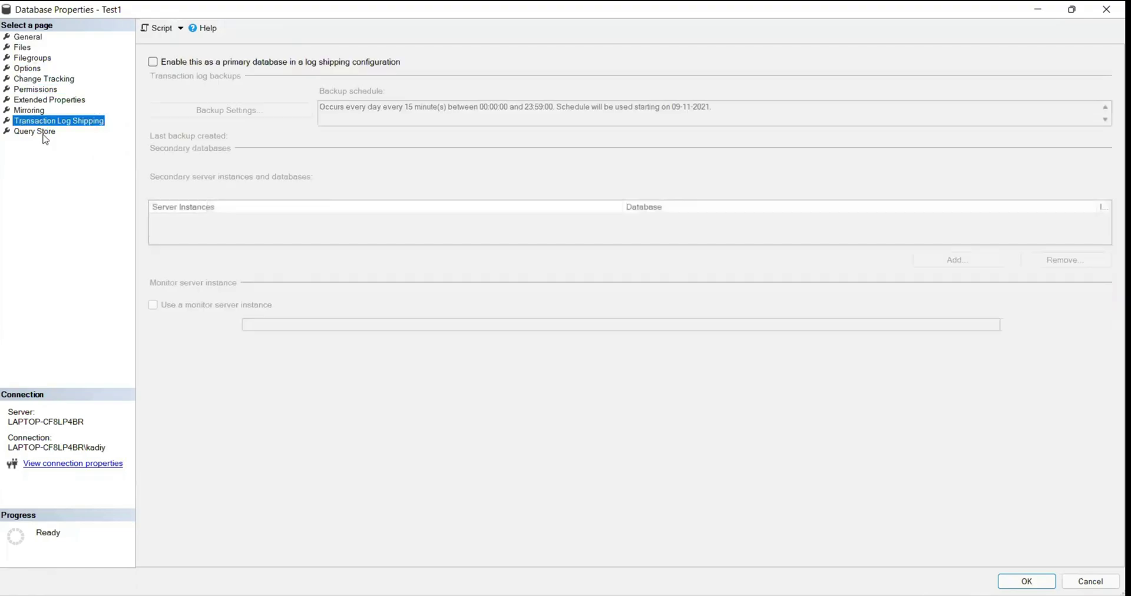
left_click(42, 132)
left_click(28, 37)
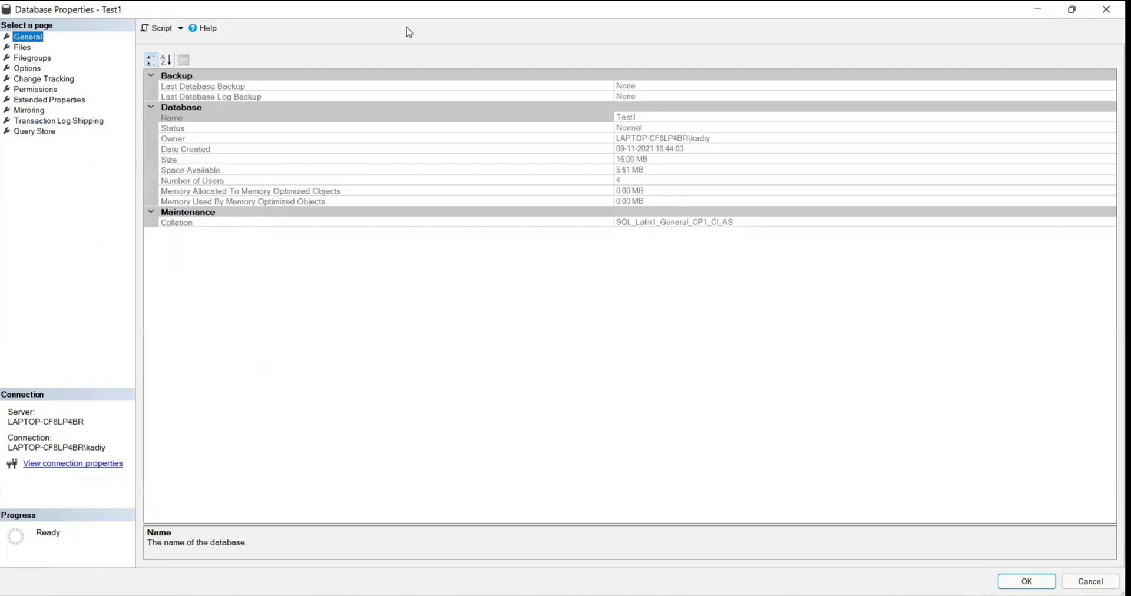
left_click(1092, 582)
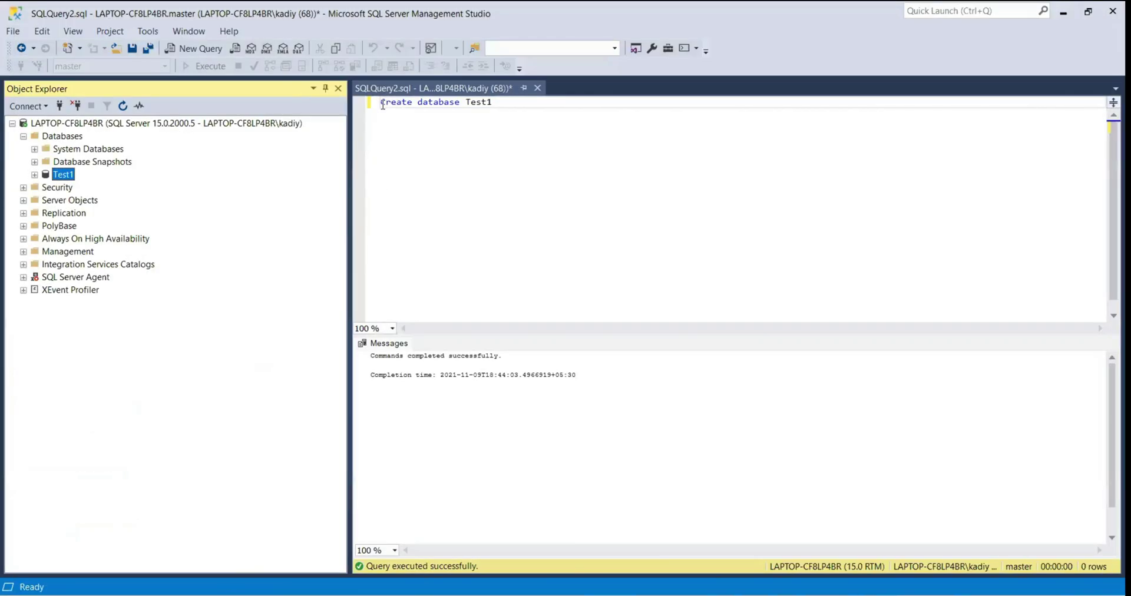
left_click_drag(509, 105, 381, 103)
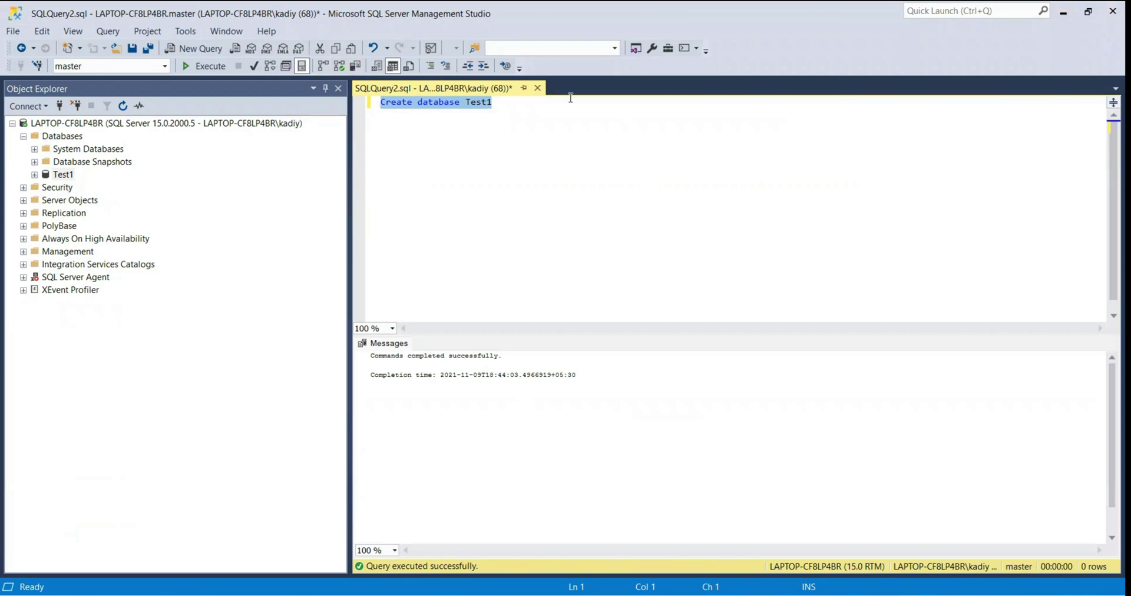
left_click(499, 109)
left_click_drag(400, 123, 445, 223)
left_click(508, 104)
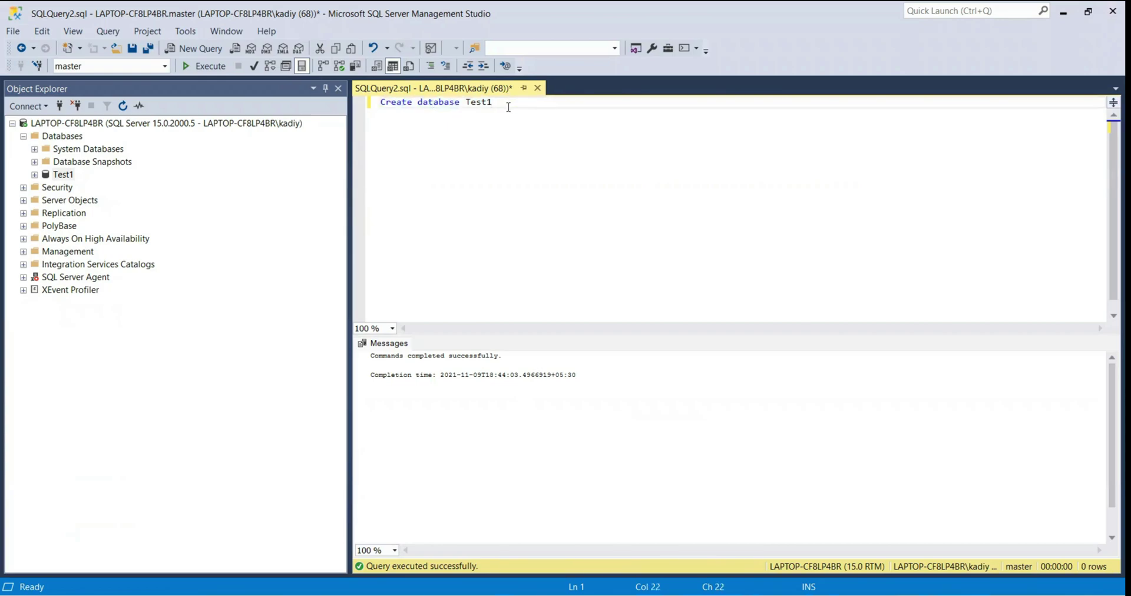
left_click_drag(492, 103, 377, 103)
Expand the System Databases folder to view the built-in databases.
left_click(35, 149)
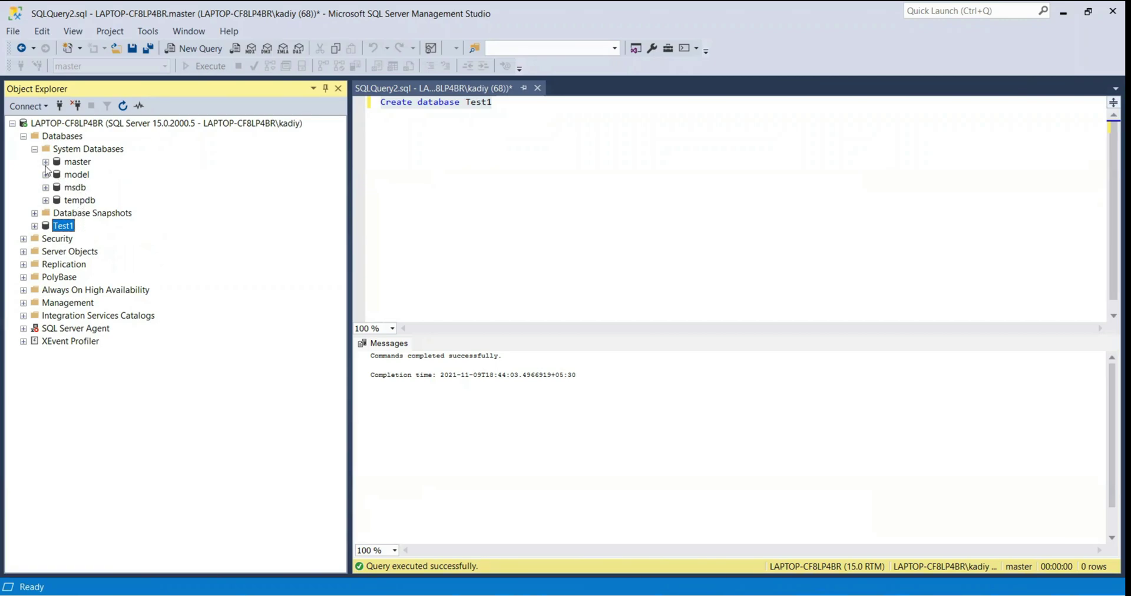
right_click(75, 162)
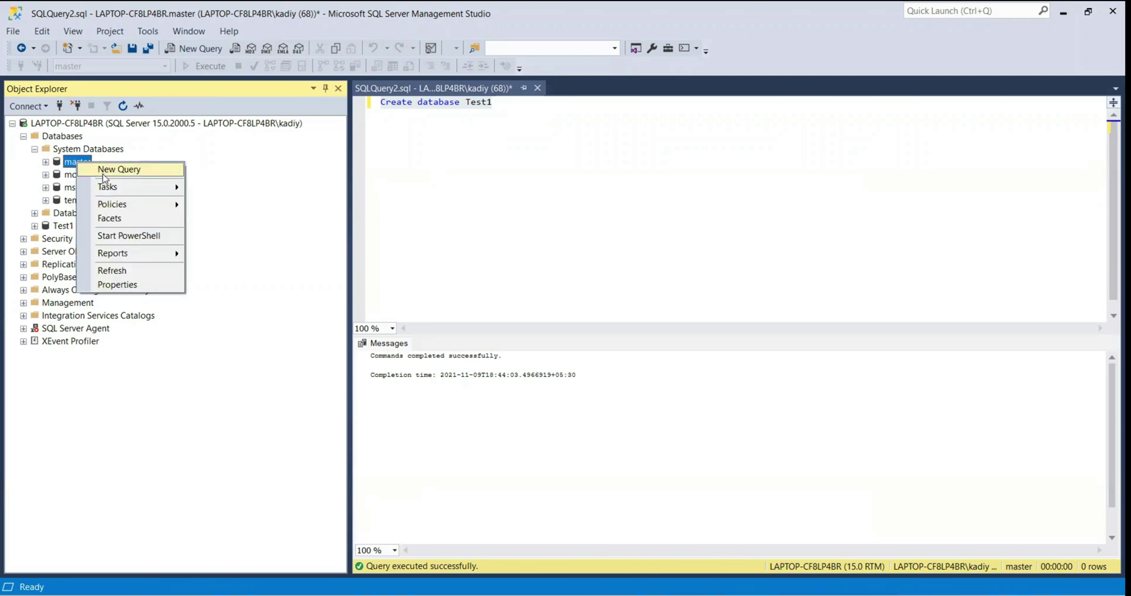
right_click(62, 150)
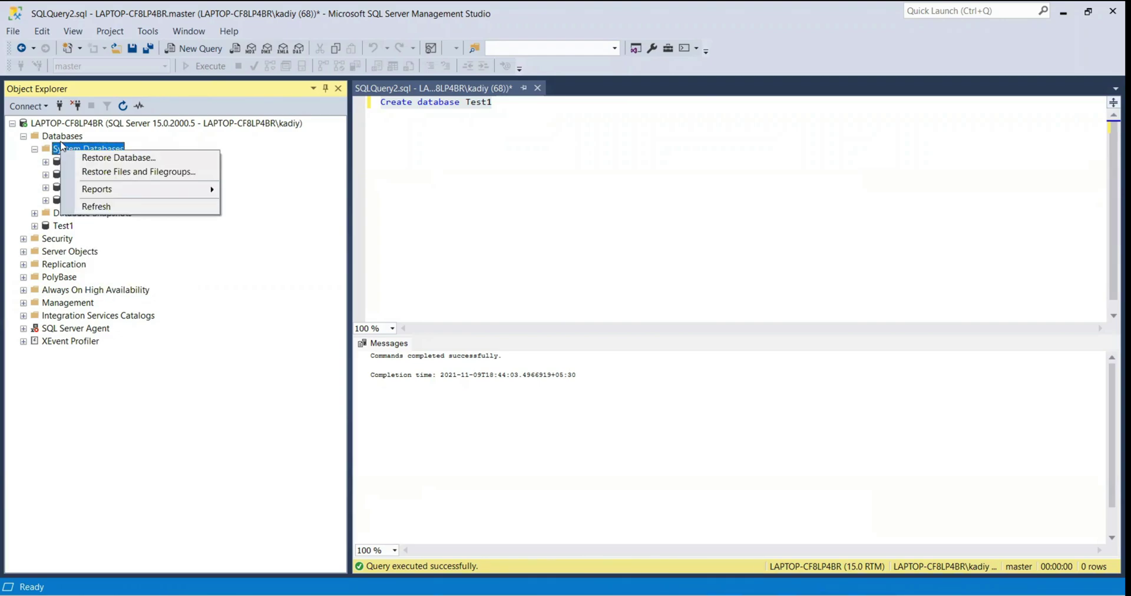
Start a new database from the Databases folder and name it STAR1.
right_click(62, 137)
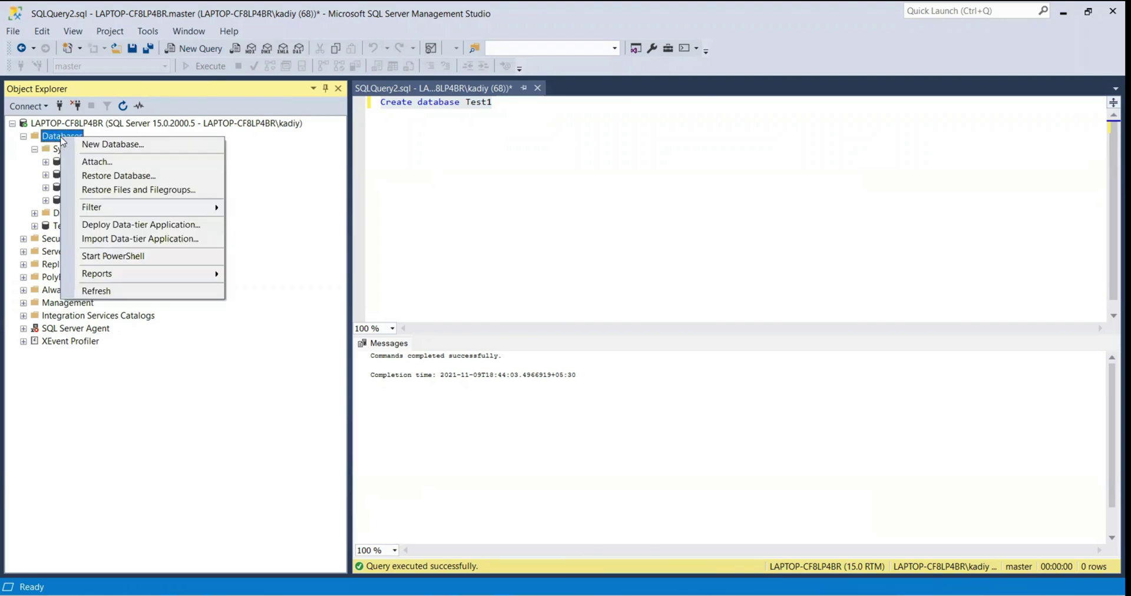
left_click(114, 146)
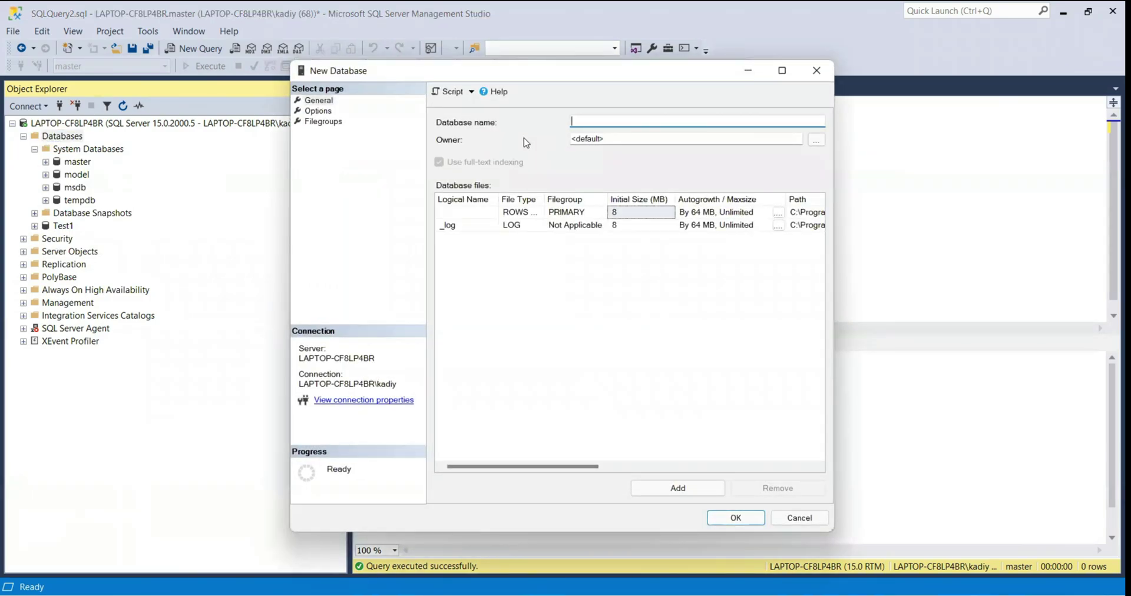
type("sTAR1")
left_click(578, 121)
key("BackSpace")
type("s")
key("BackSpace")
type("STAR1")
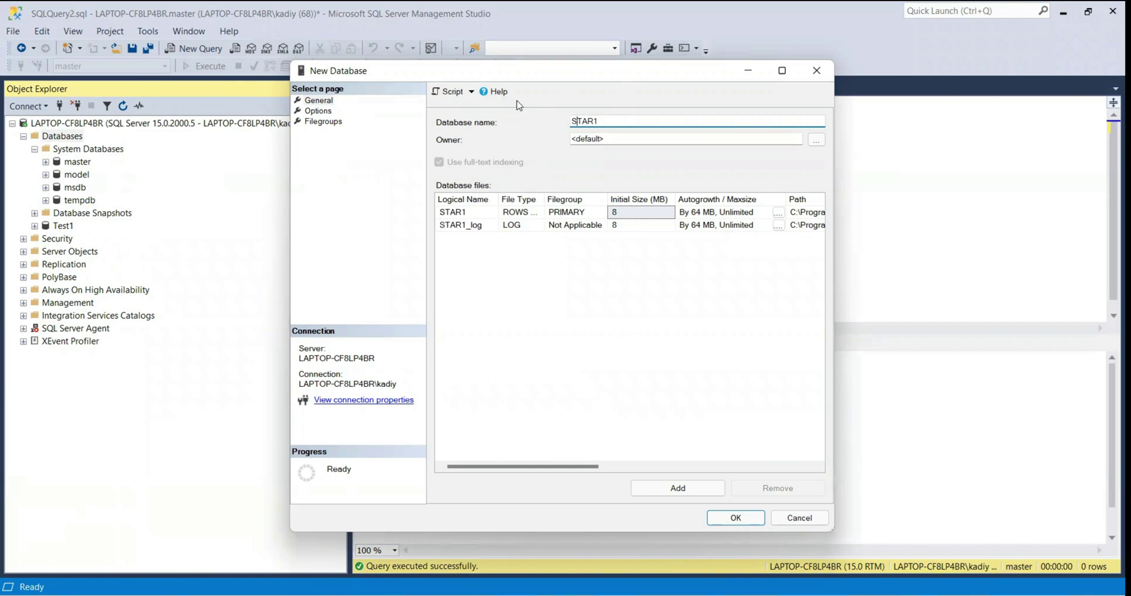
View the new database's options and filegroups, generate its creation script in a query window, and close the New Database dialog.
left_click(314, 111)
left_click(324, 121)
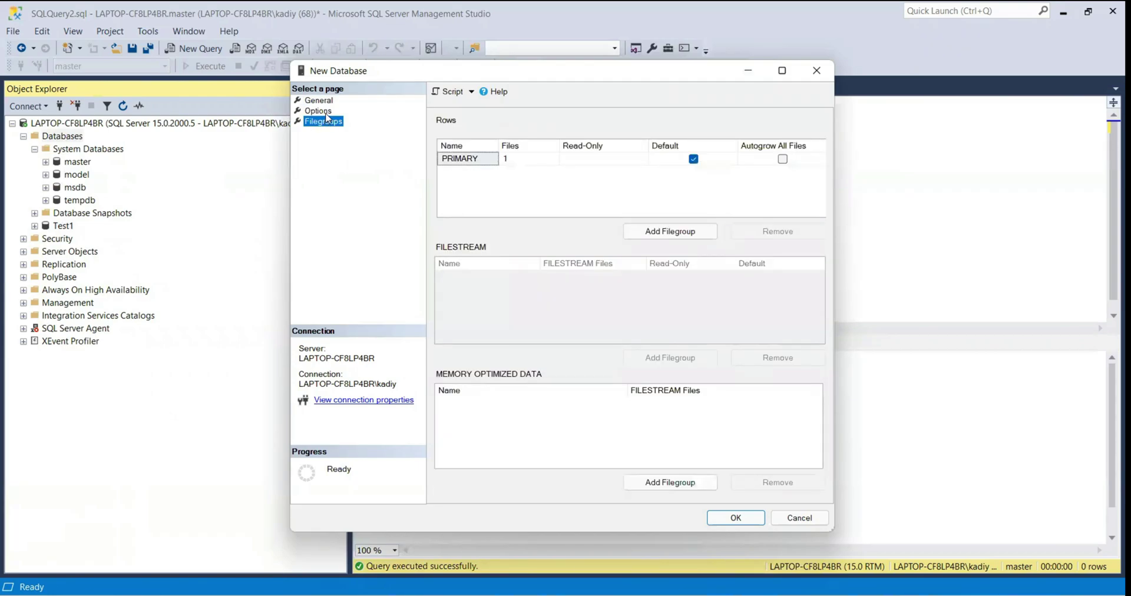
left_click(452, 91)
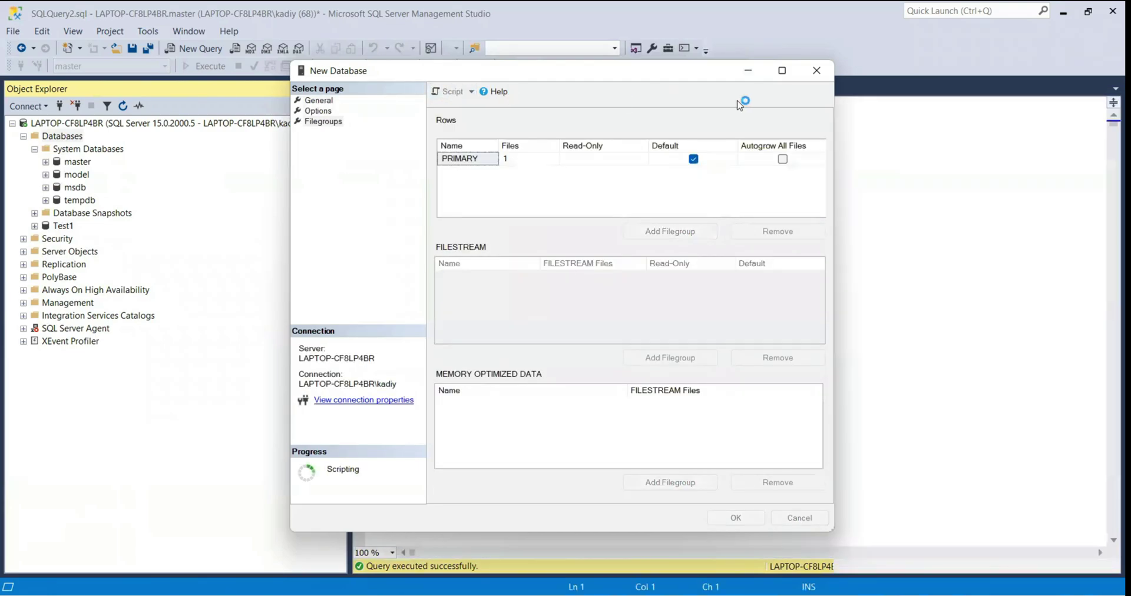
left_click(817, 70)
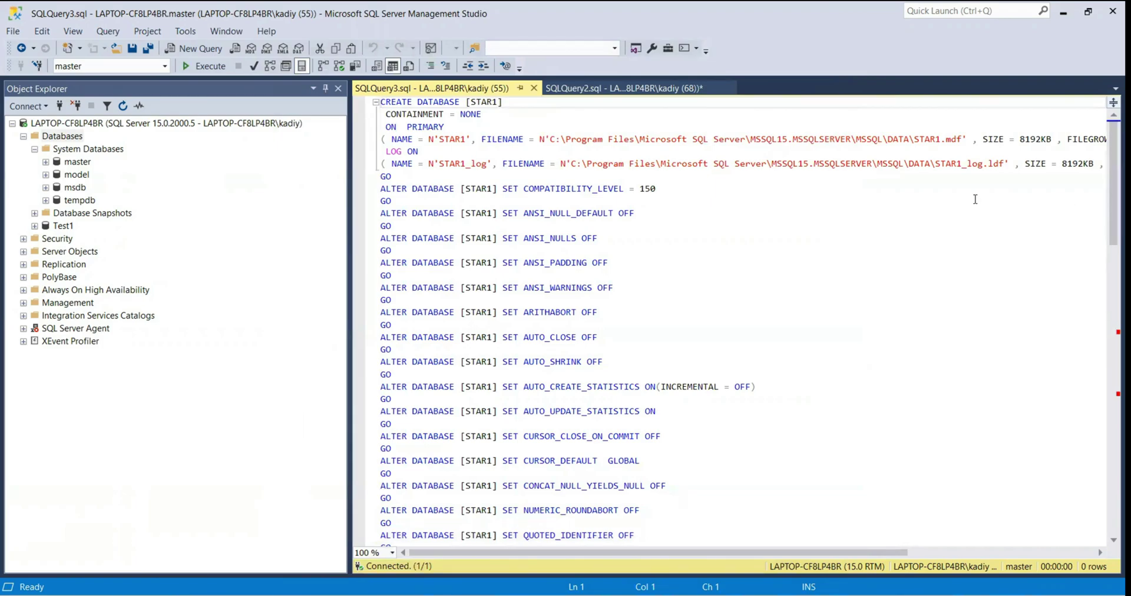
Examine the generated STAR1 script from its CREATE DATABASE statement through the ALTER DATABASE settings, and close the script.
left_click_drag(383, 137, 727, 552)
left_click_drag(600, 555, 675, 580)
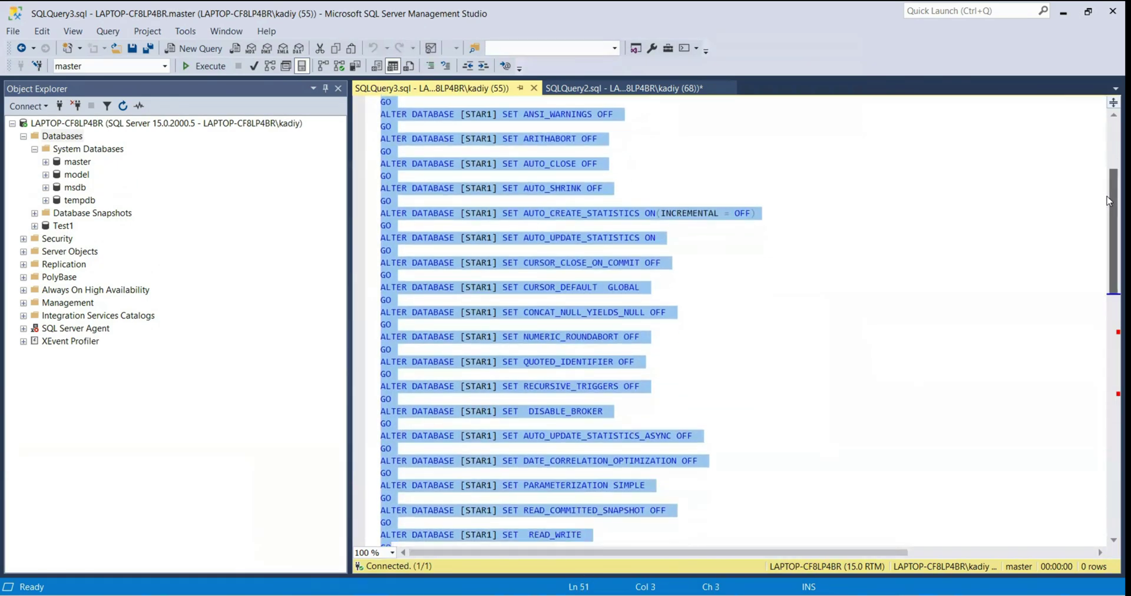
left_click_drag(1113, 230, 1114, 182)
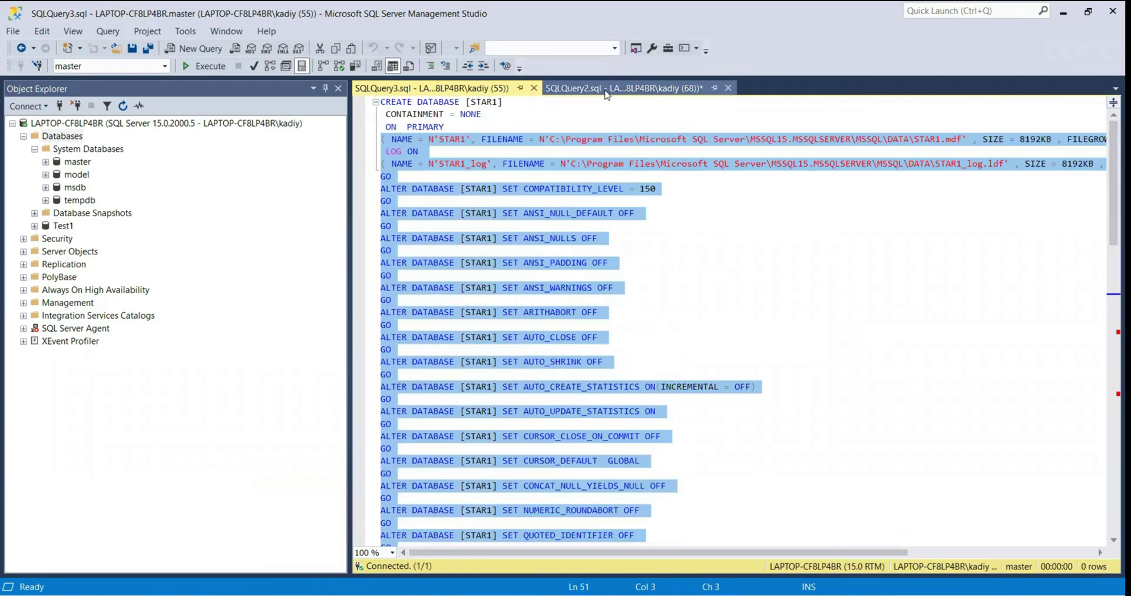
left_click_drag(515, 102, 368, 105)
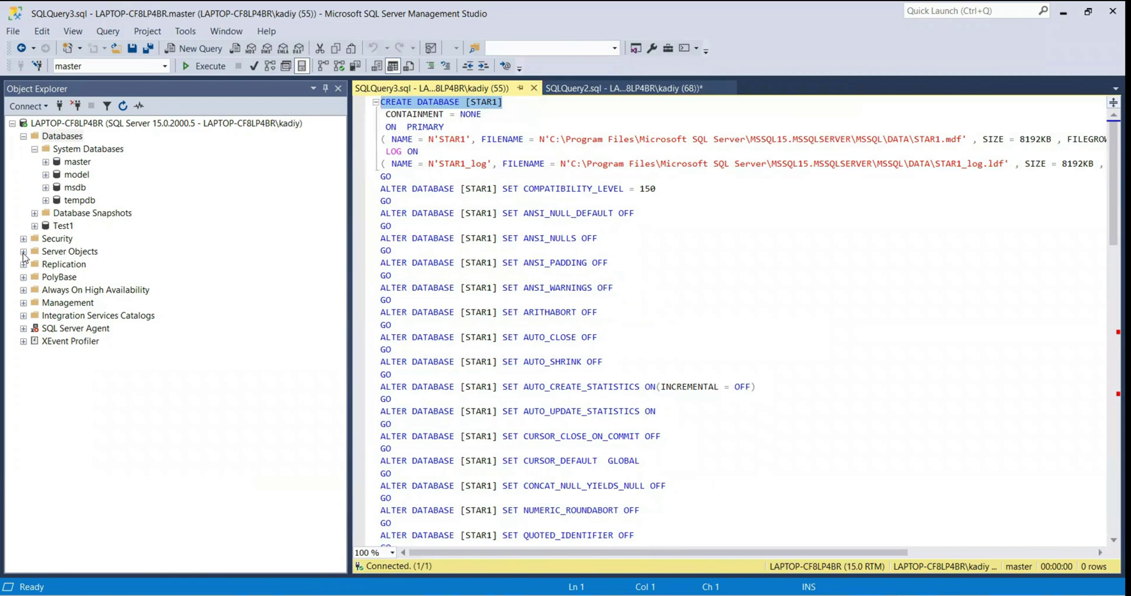
left_click(534, 88)
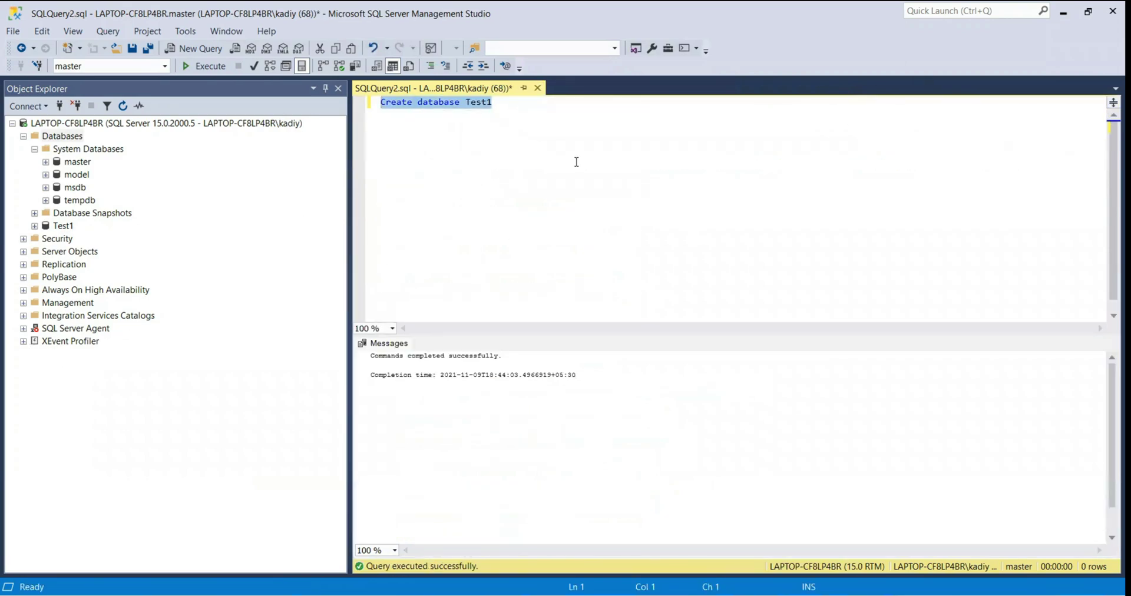
Review the media and backup options for Test1, and run a full database backup to the default disk location.
right_click(59, 227)
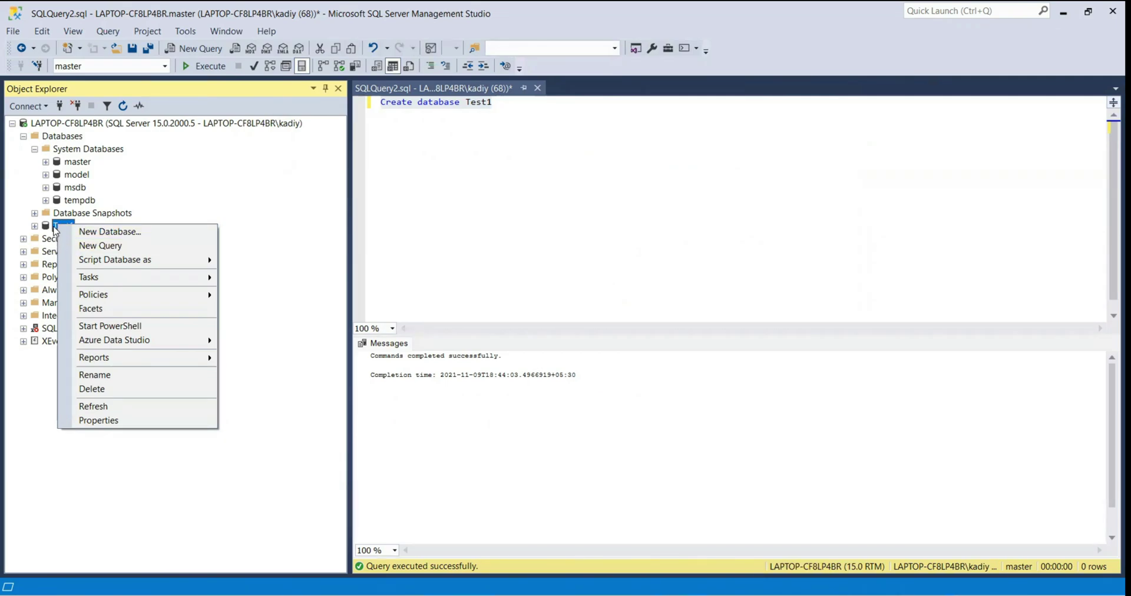
mouse_move(171, 283)
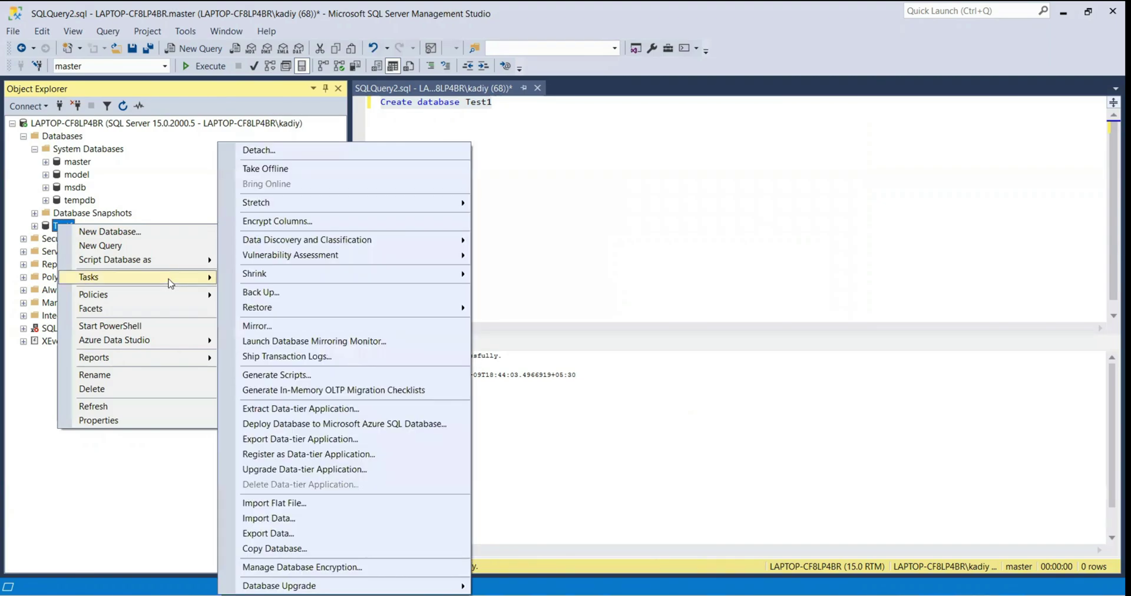
left_click(375, 296)
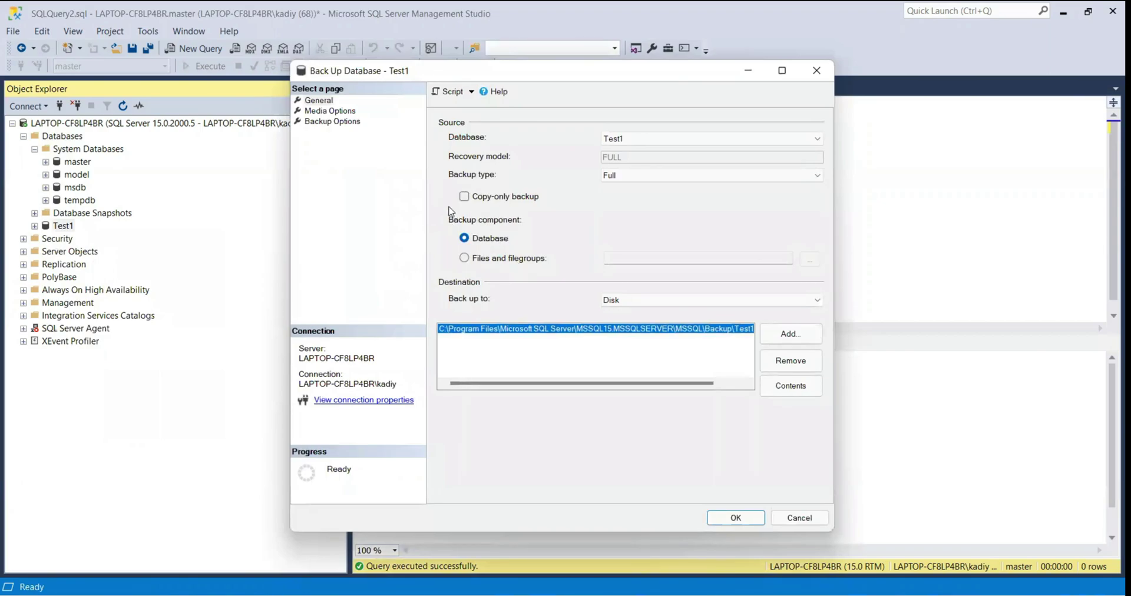
left_click(338, 112)
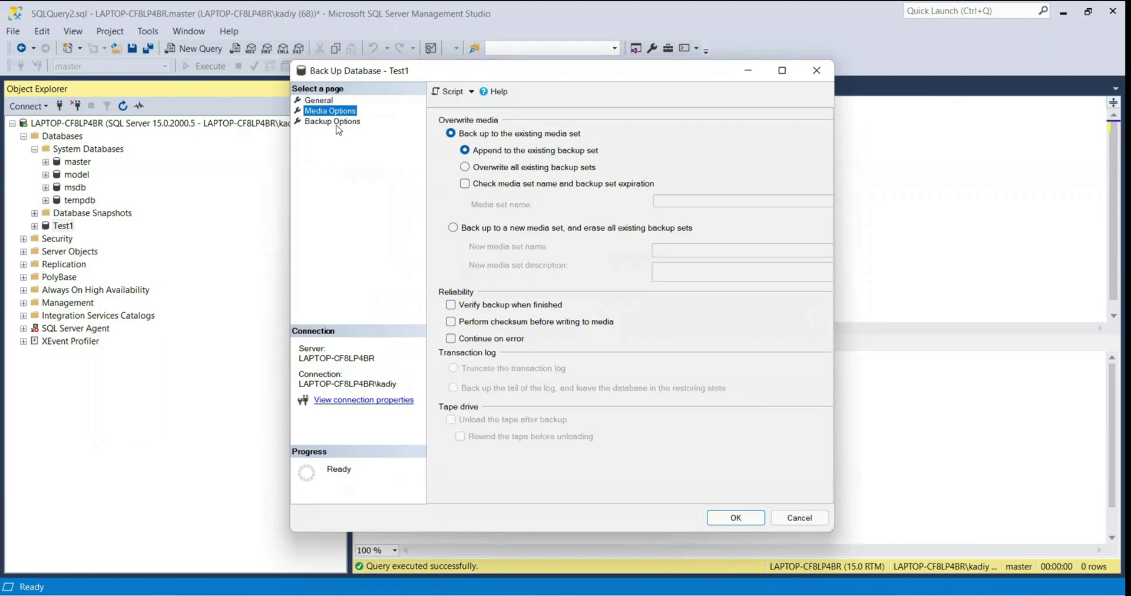
left_click(336, 122)
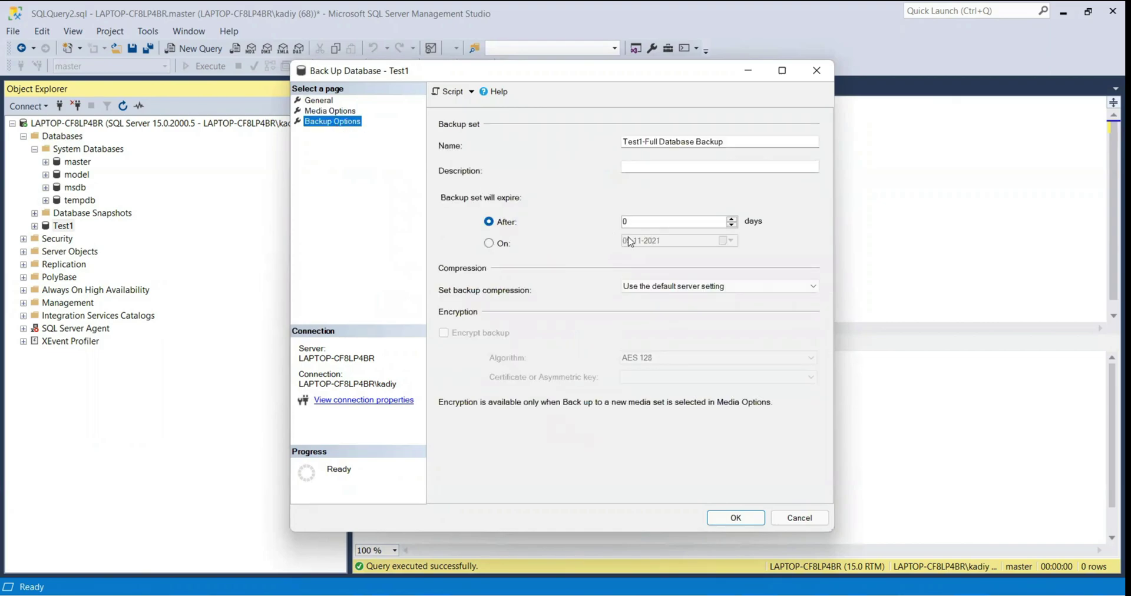
left_click(309, 112)
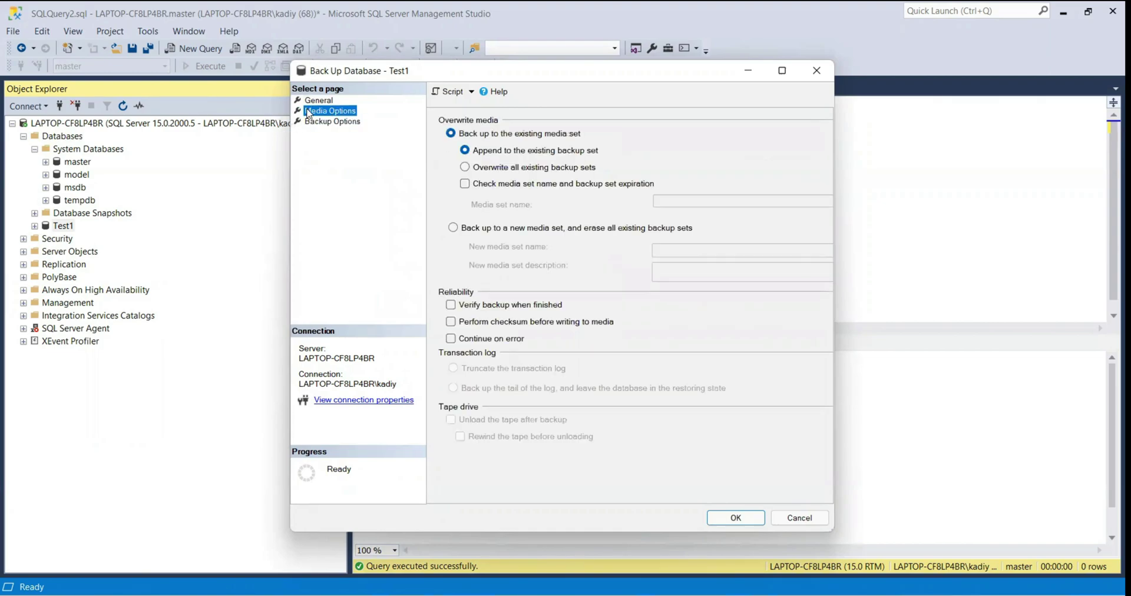
left_click(319, 101)
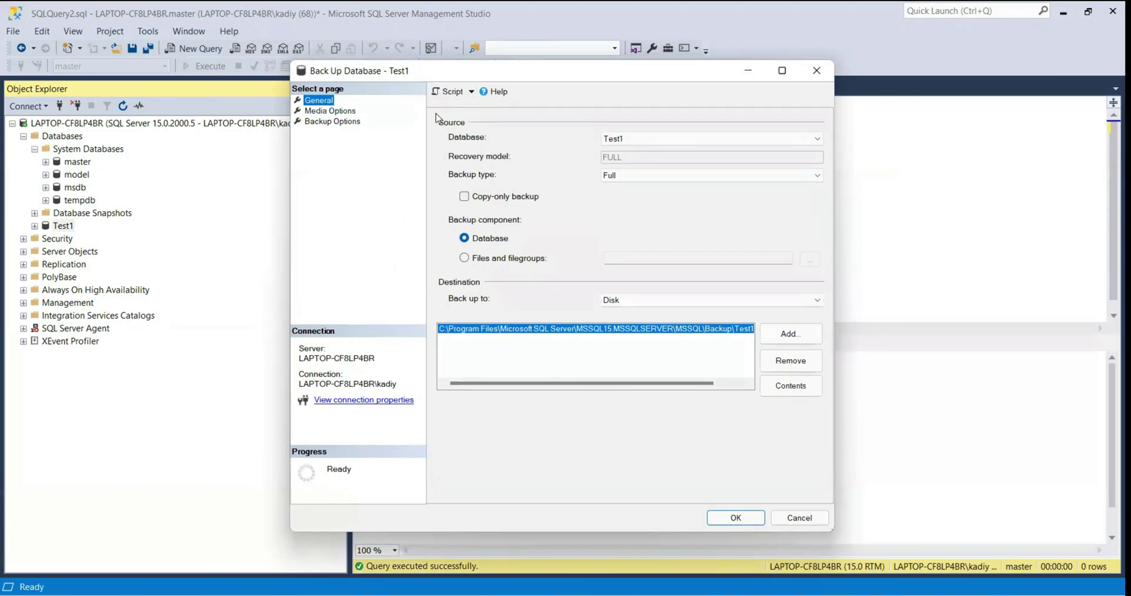
left_click(726, 523)
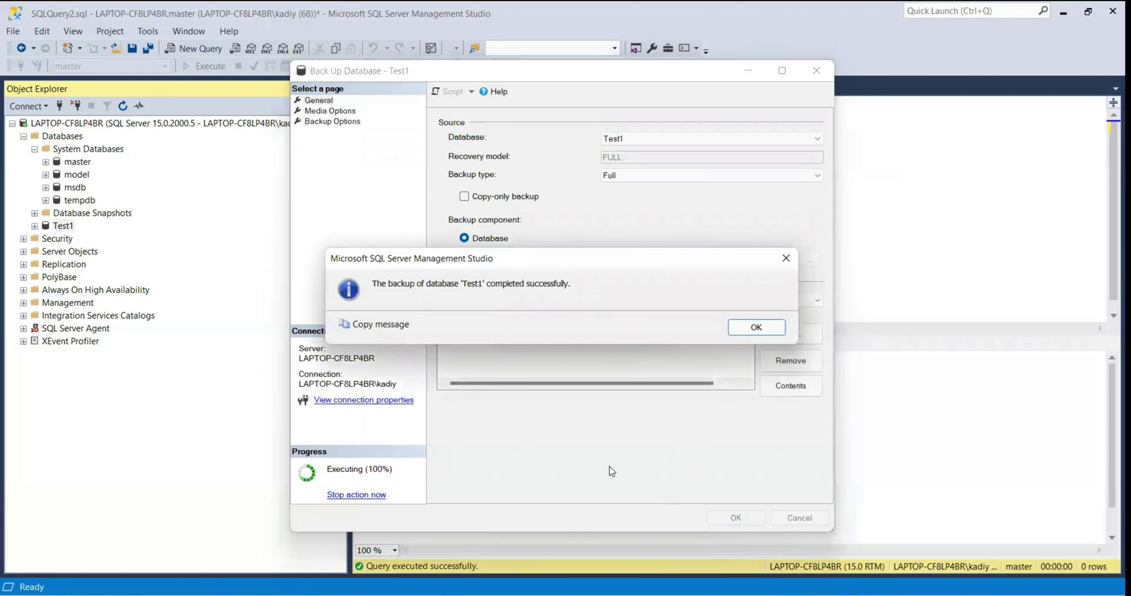
left_click(763, 333)
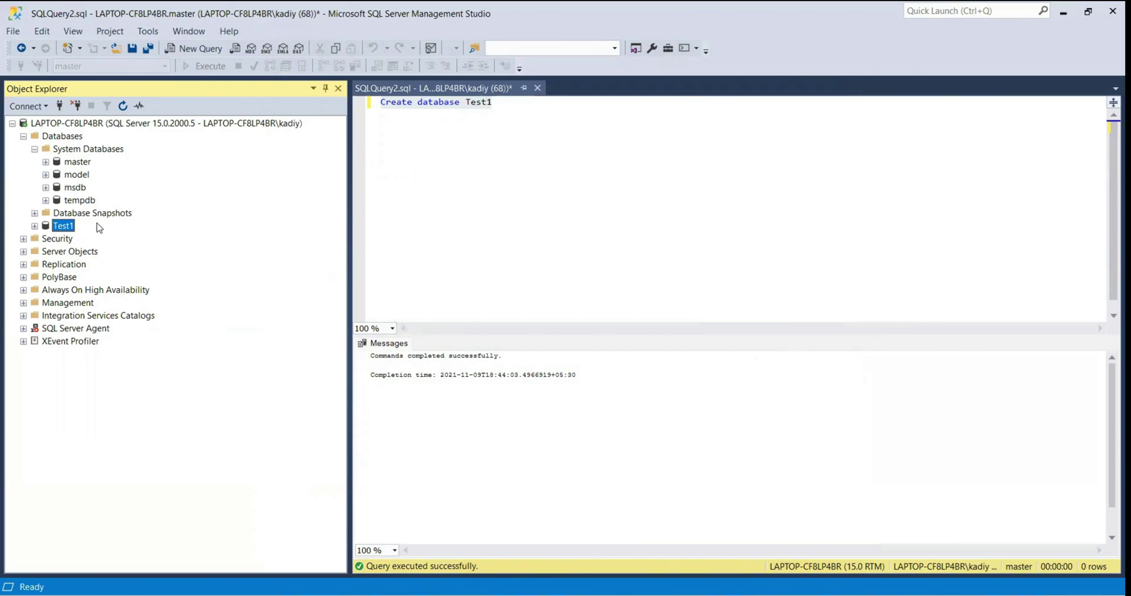
Expand the Test1 database and its Tables folder to view their contents.
right_click(67, 231)
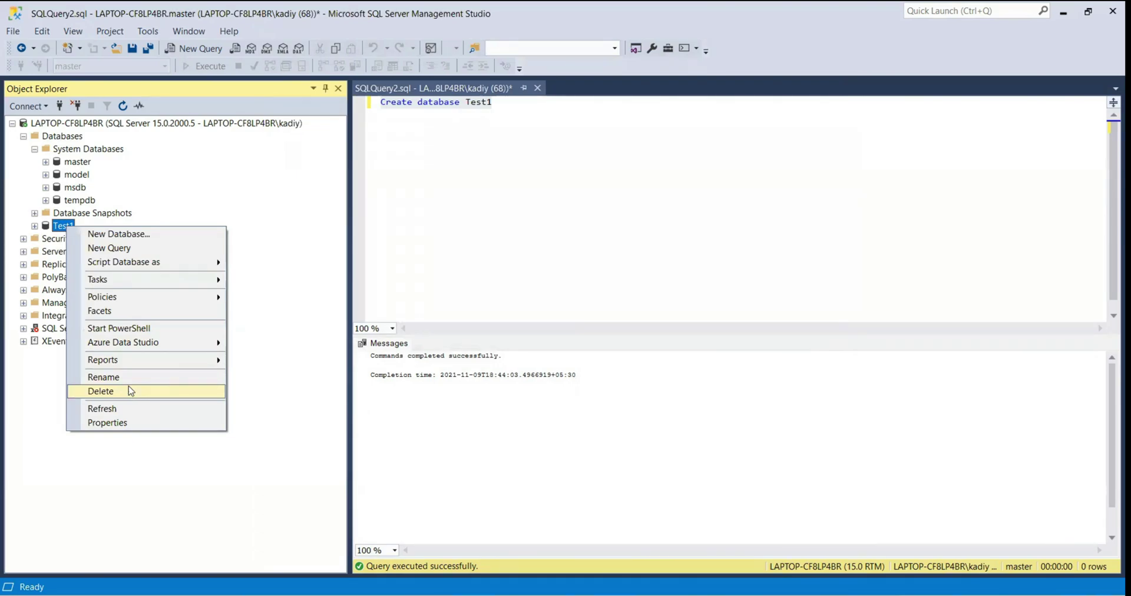
left_click(211, 156)
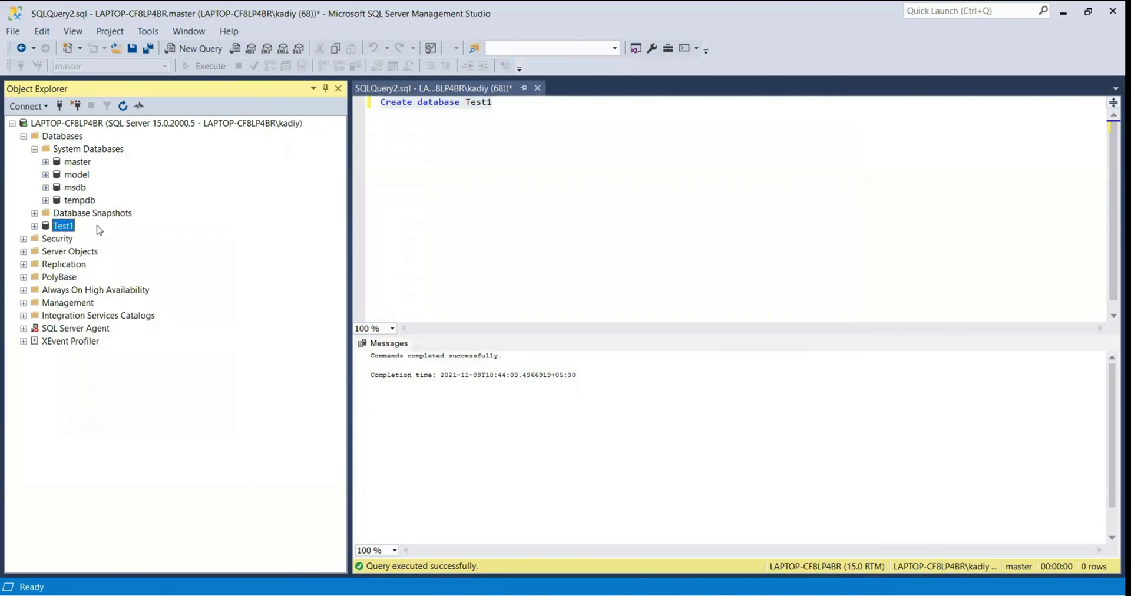
left_click(35, 226)
left_click(46, 251)
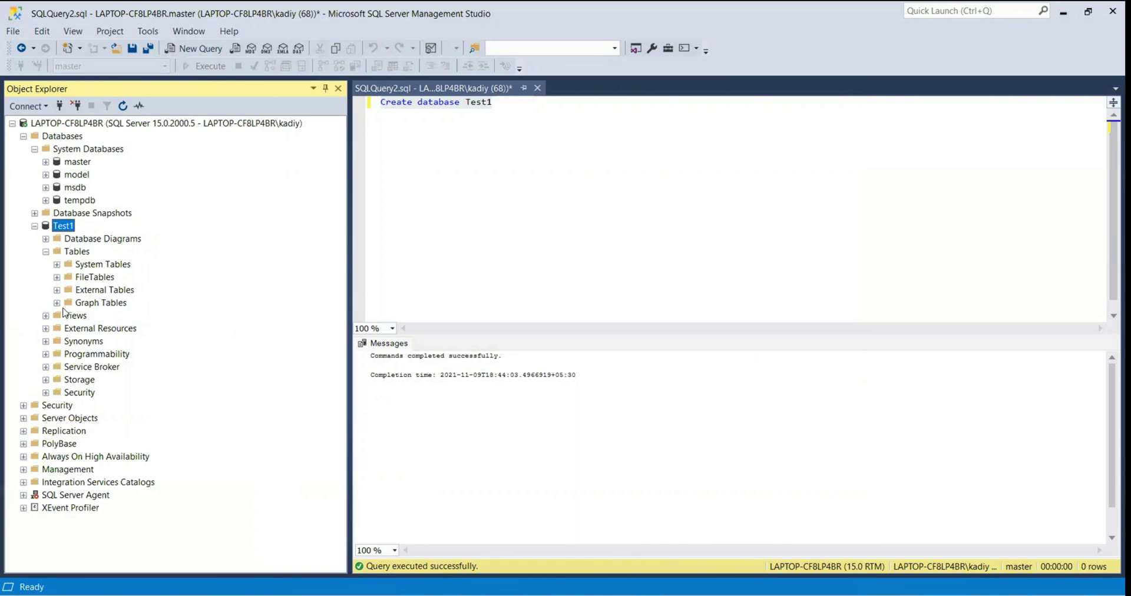
Delete the Test1 database along with its backup and restore history information.
left_click(35, 226)
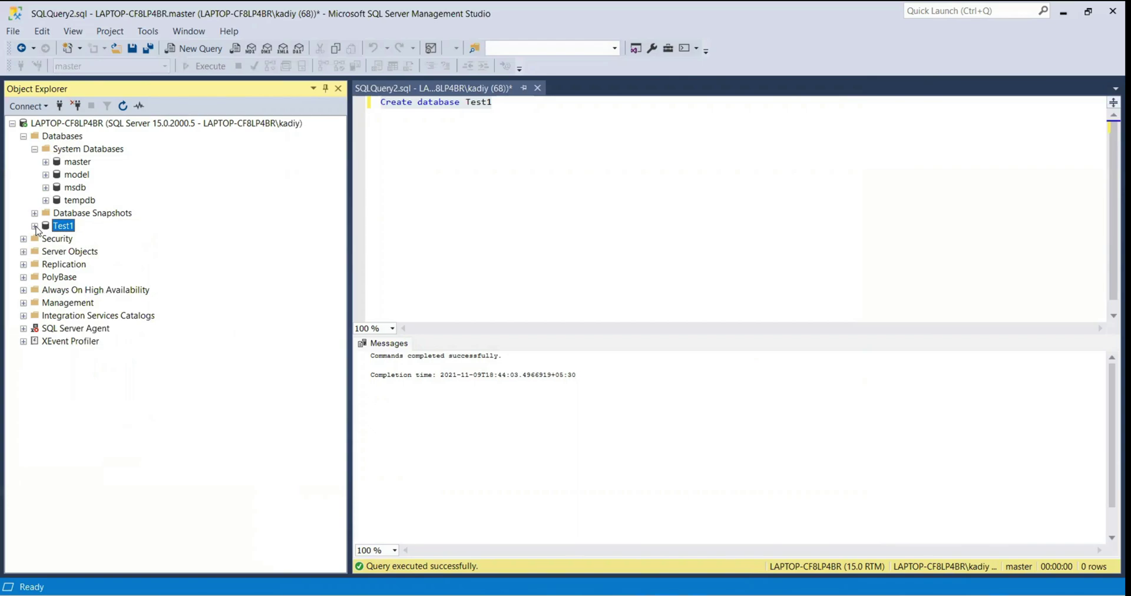
right_click(65, 228)
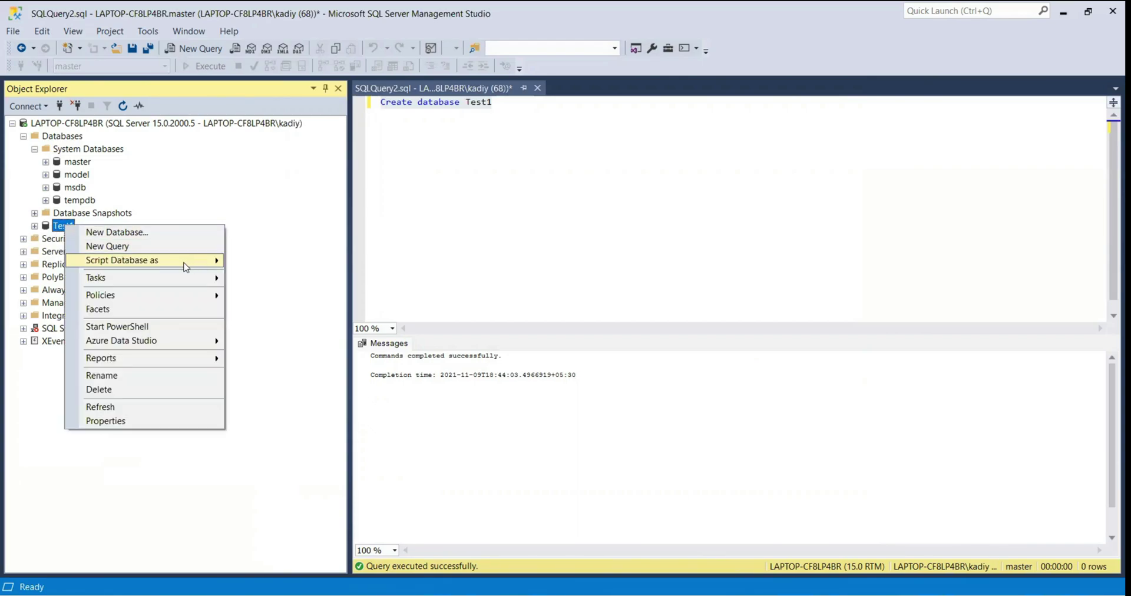
left_click(142, 390)
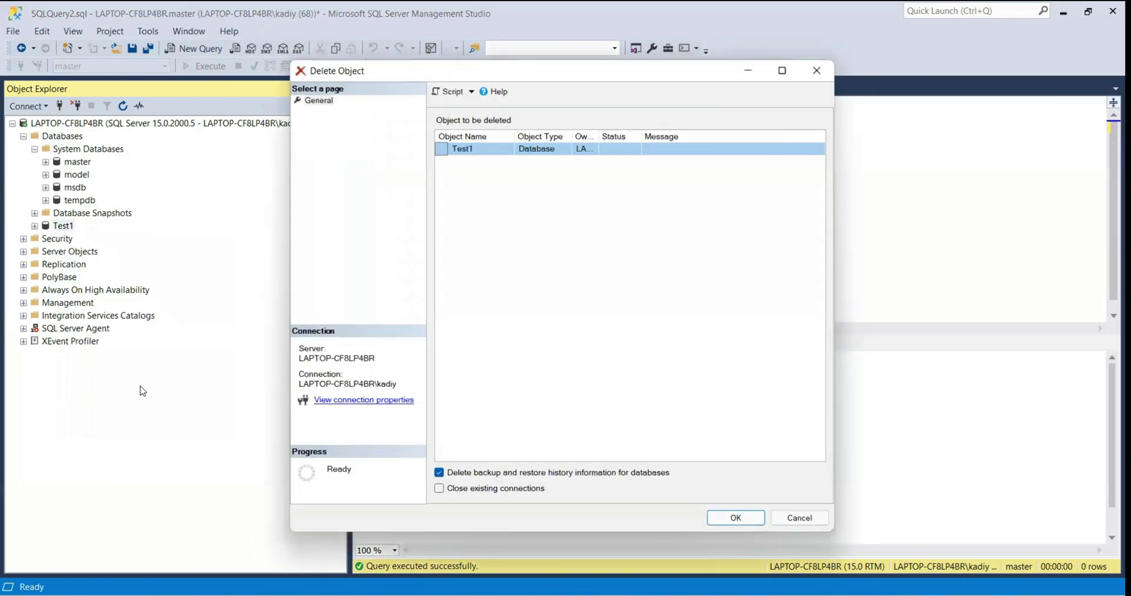
left_click(745, 519)
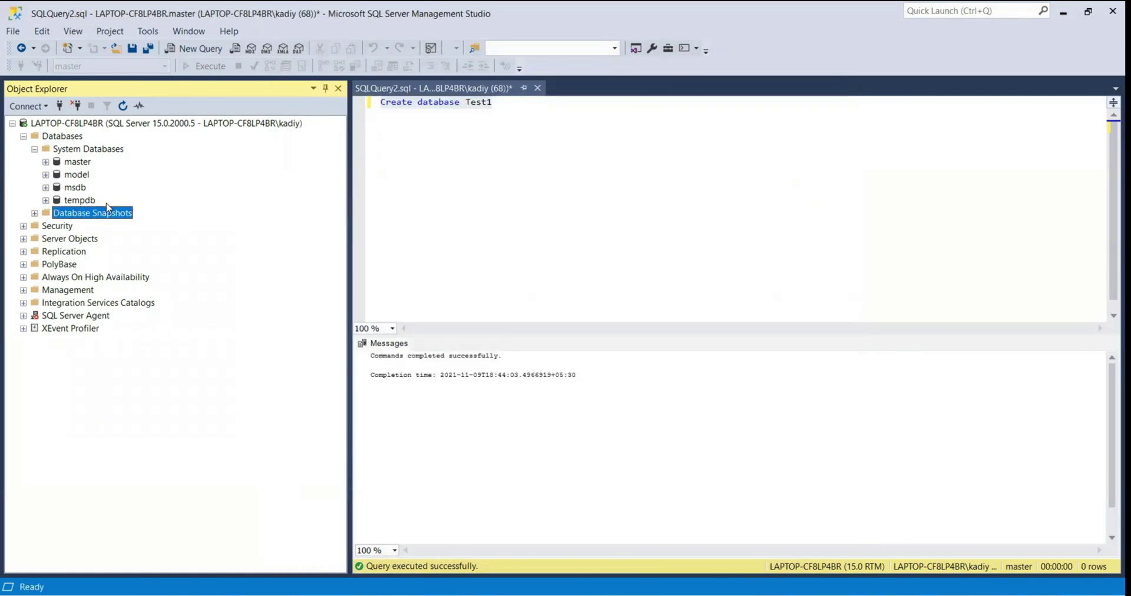
Set up a database restore from a device, using the Test1.bak file in the default Backup folder as backup media.
left_click(66, 137)
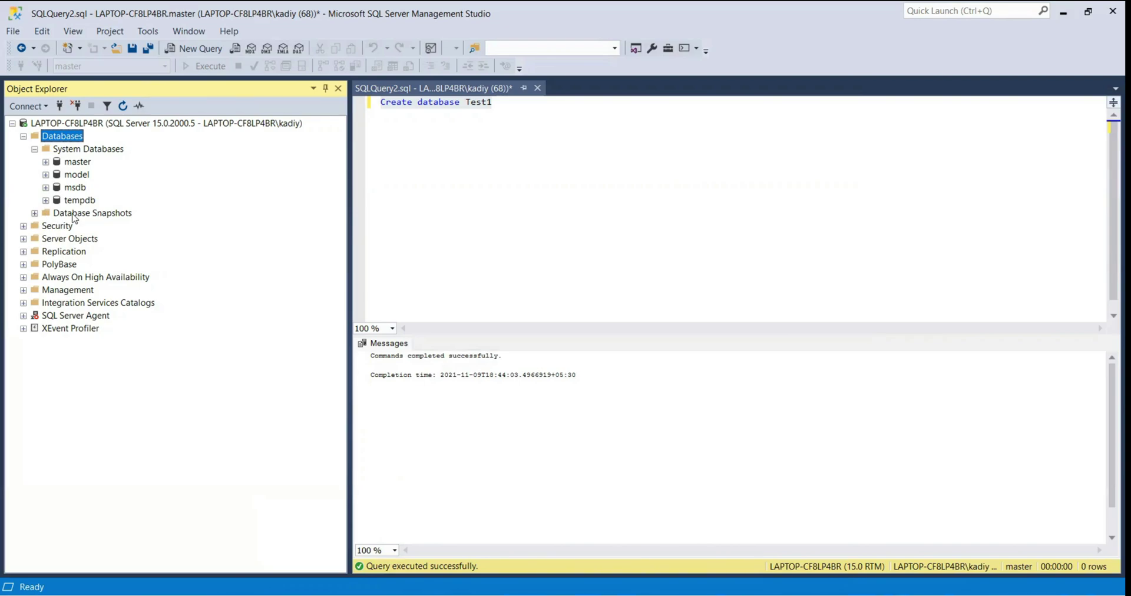
right_click(74, 140)
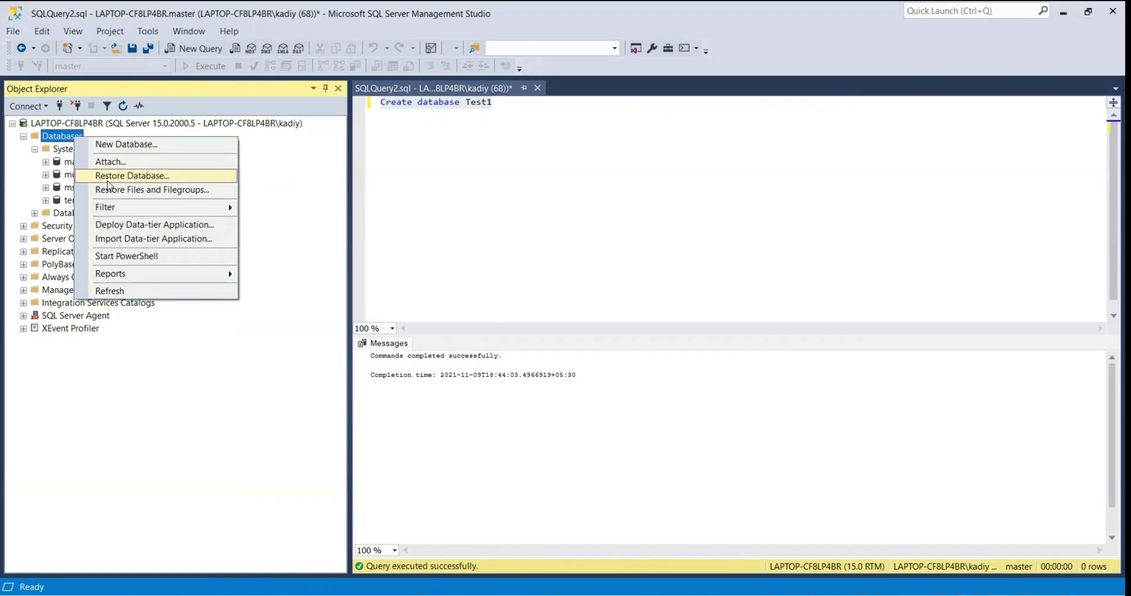
left_click(107, 179)
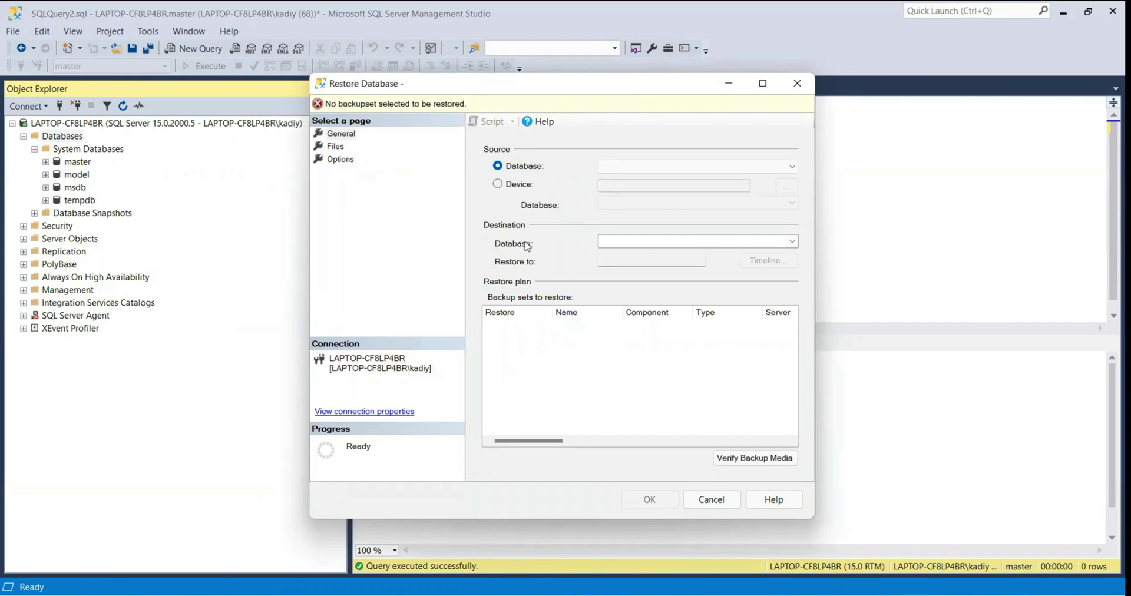
left_click(498, 185)
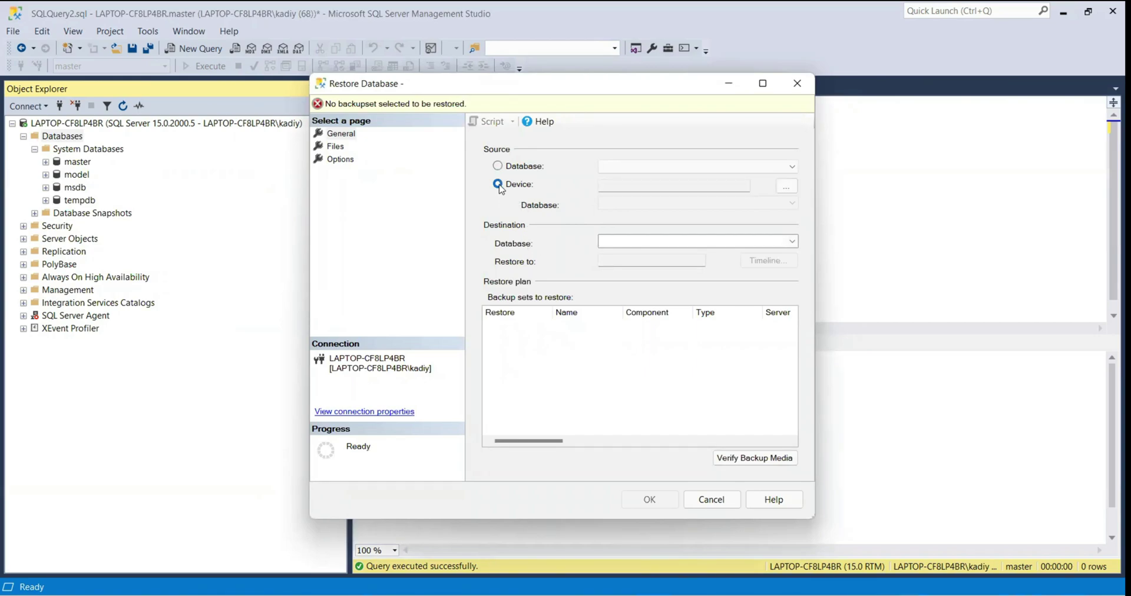
left_click(786, 192)
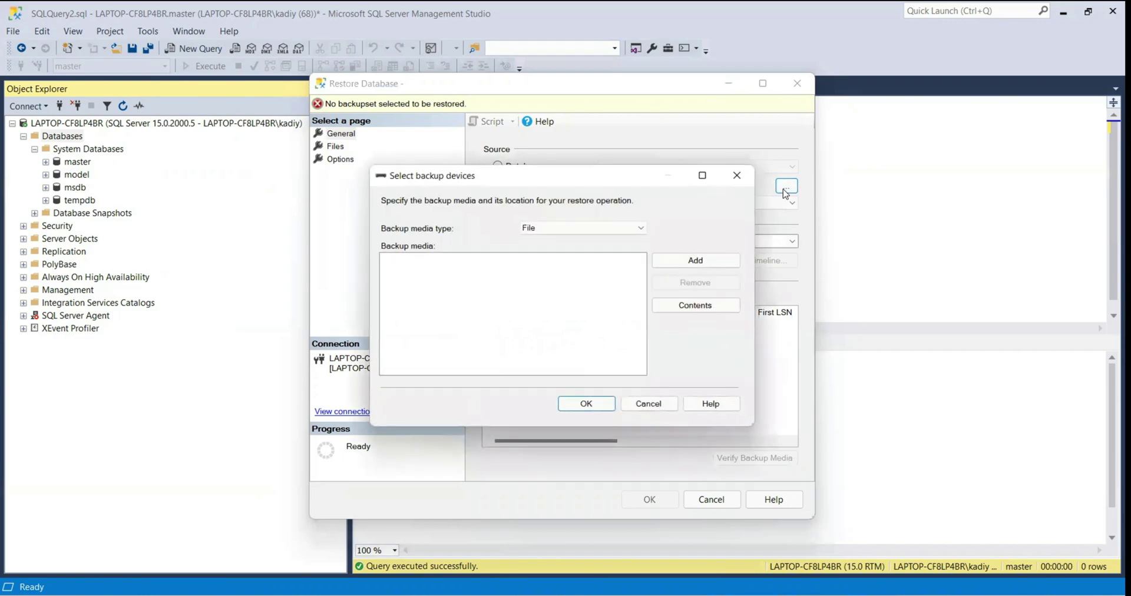
left_click(709, 262)
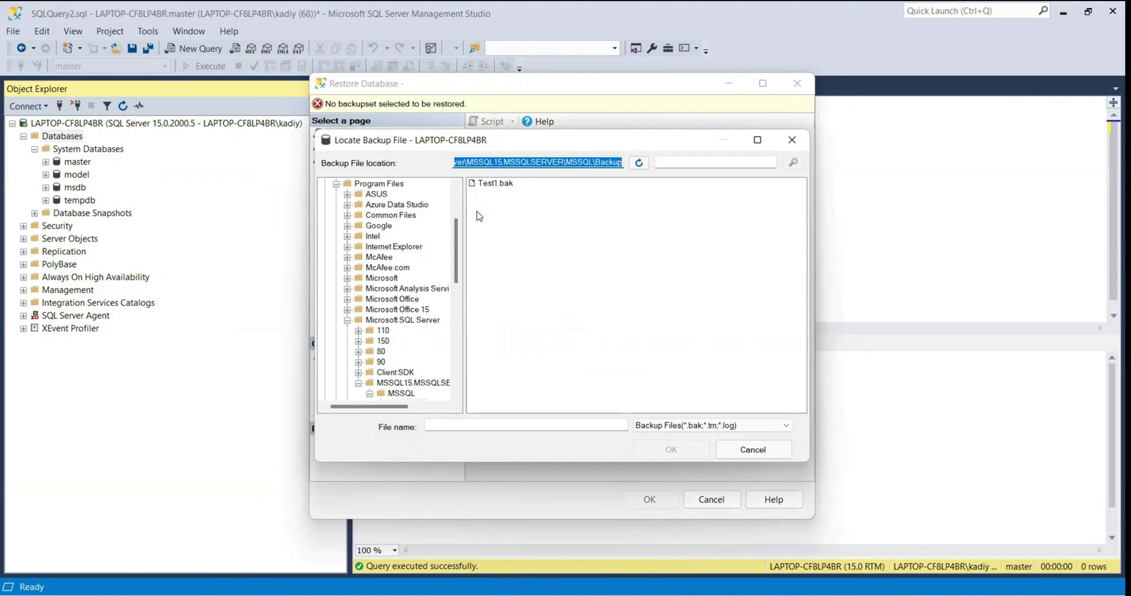
left_click_drag(459, 247, 484, 193)
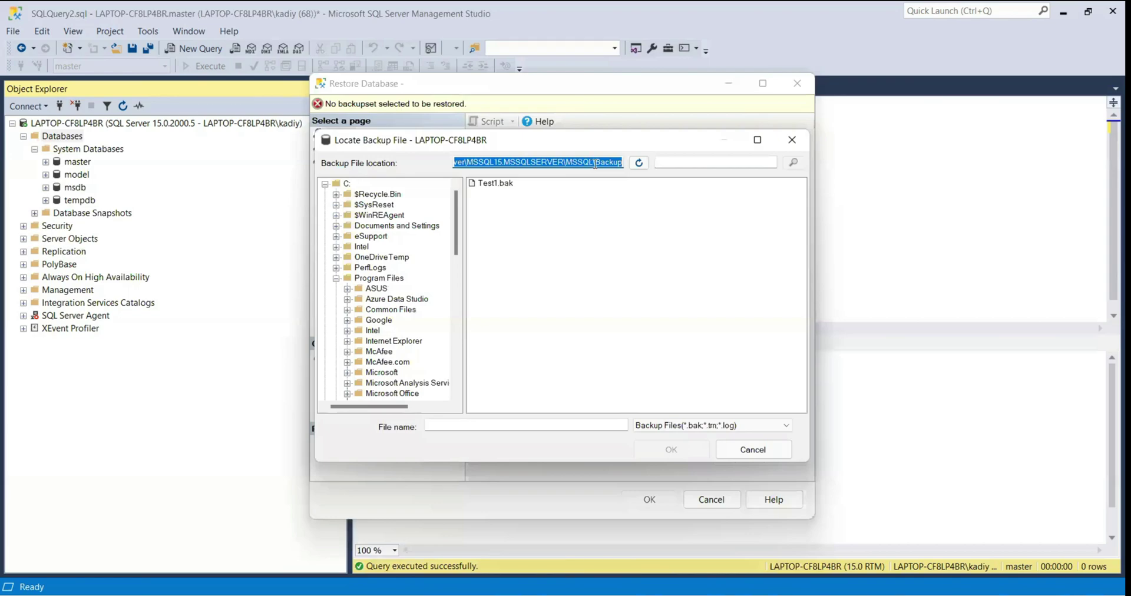
left_click(499, 185)
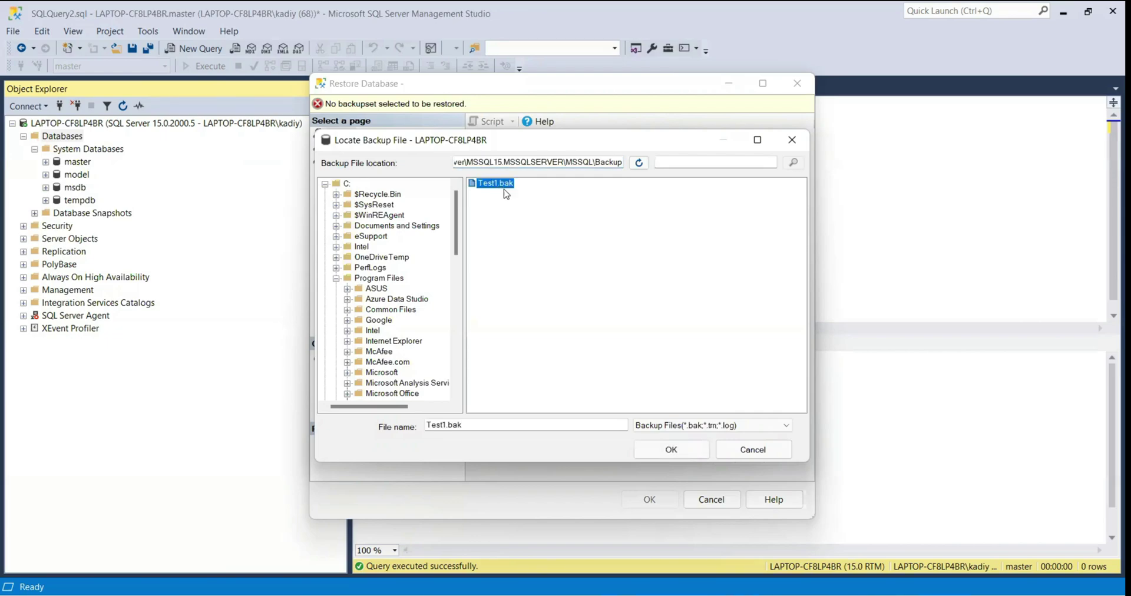
left_click(672, 450)
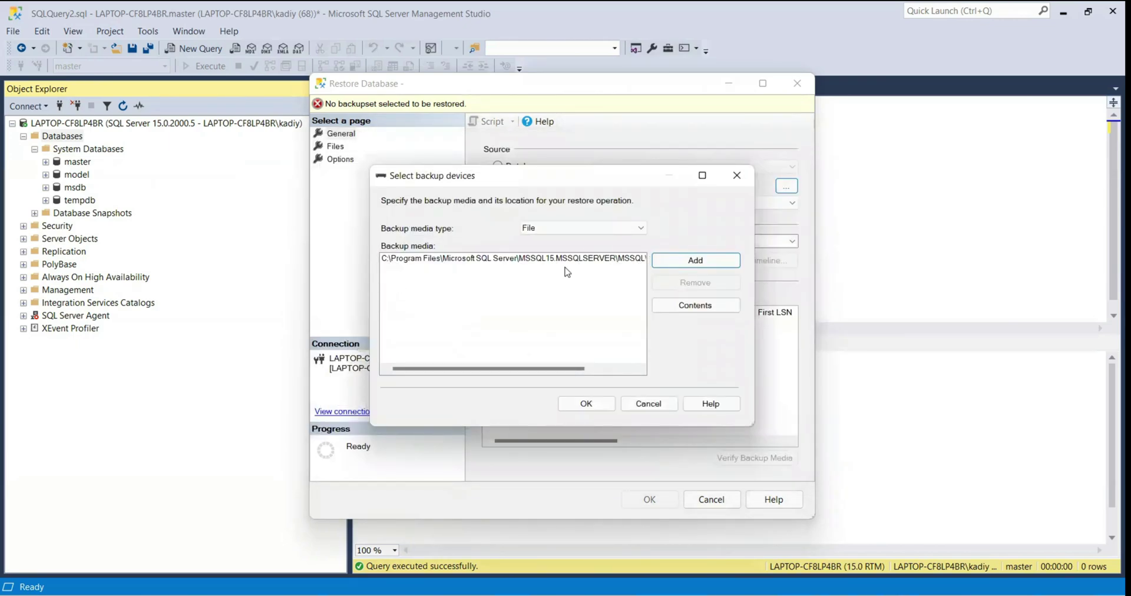
left_click(601, 404)
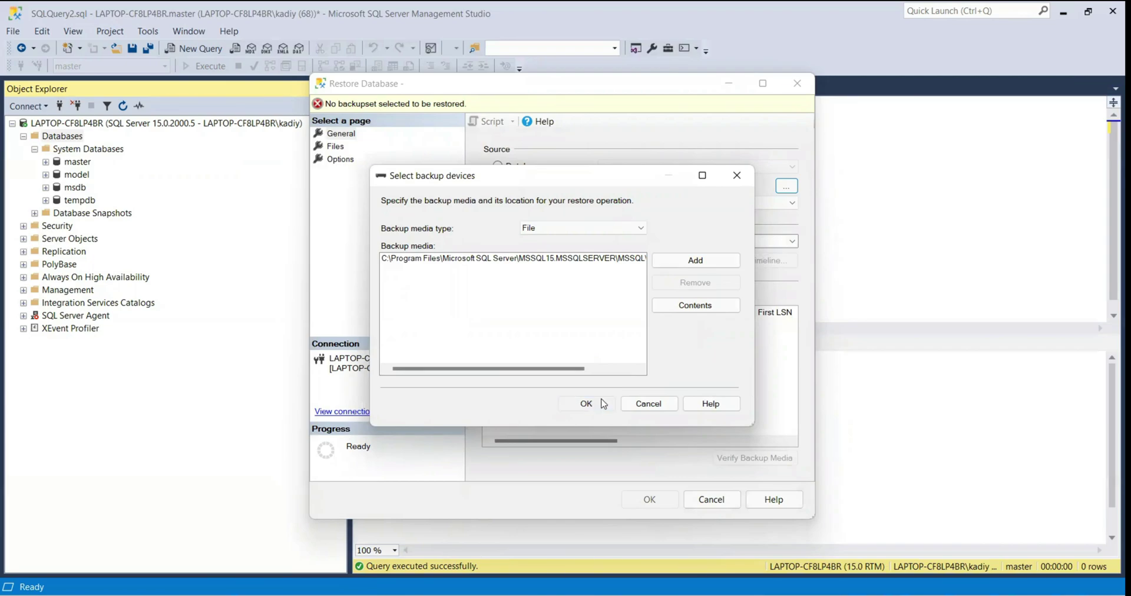
Enlarge the restore window, examine the columns of the Test1 full backup set, and check the server's current database list.
left_click(763, 83)
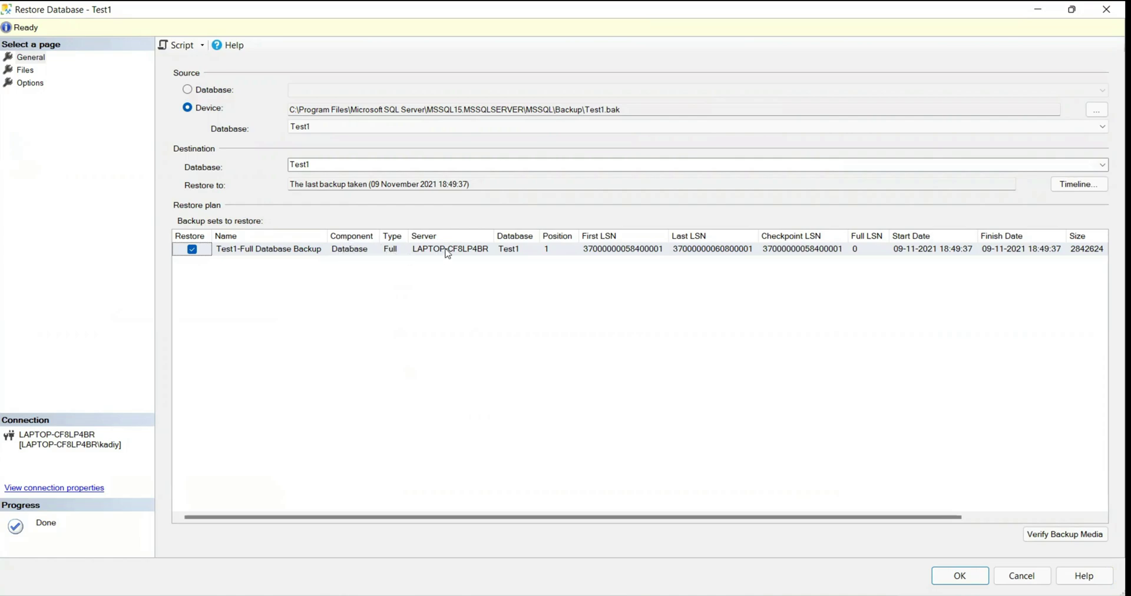
mouse_move(495, 235)
left_mouse_down()
mouse_move(552, 236)
mouse_move(510, 236)
left_mouse_up()
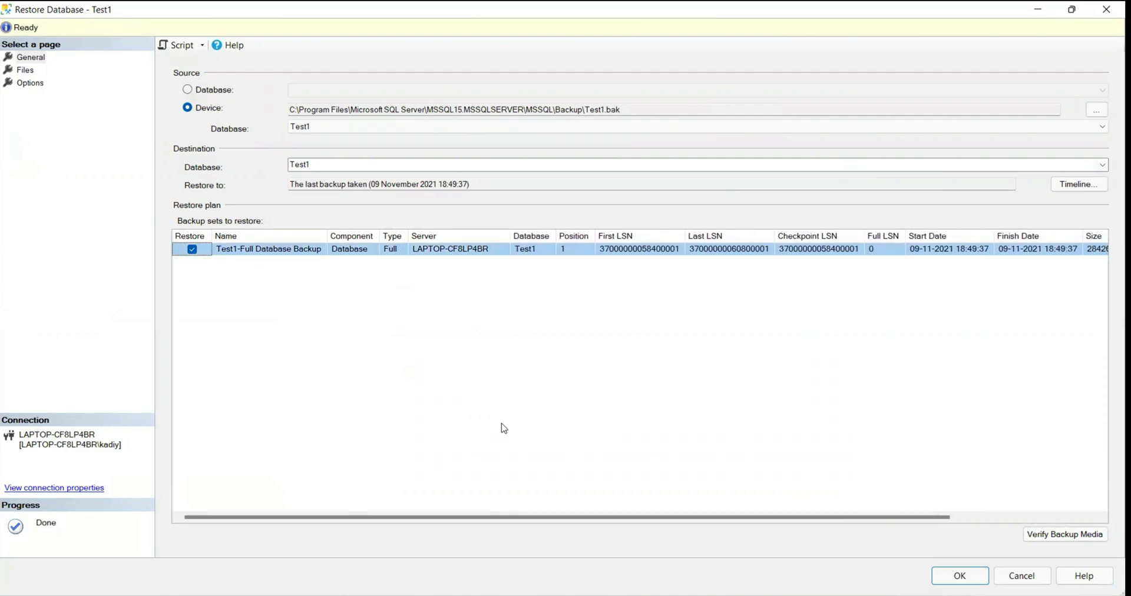
mouse_move(650, 560)
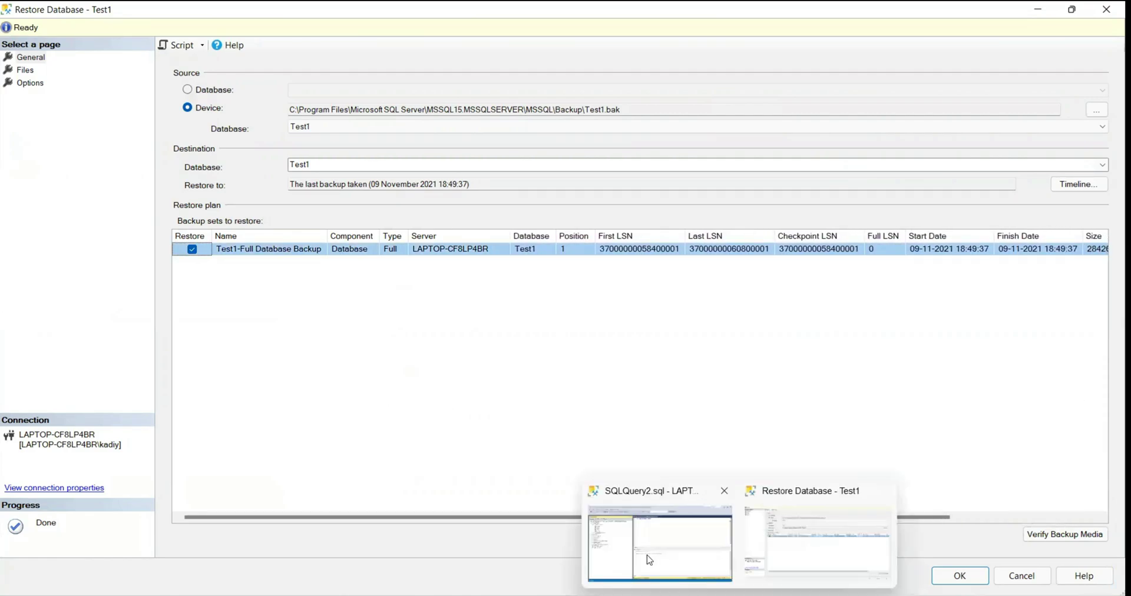
left_click(648, 558)
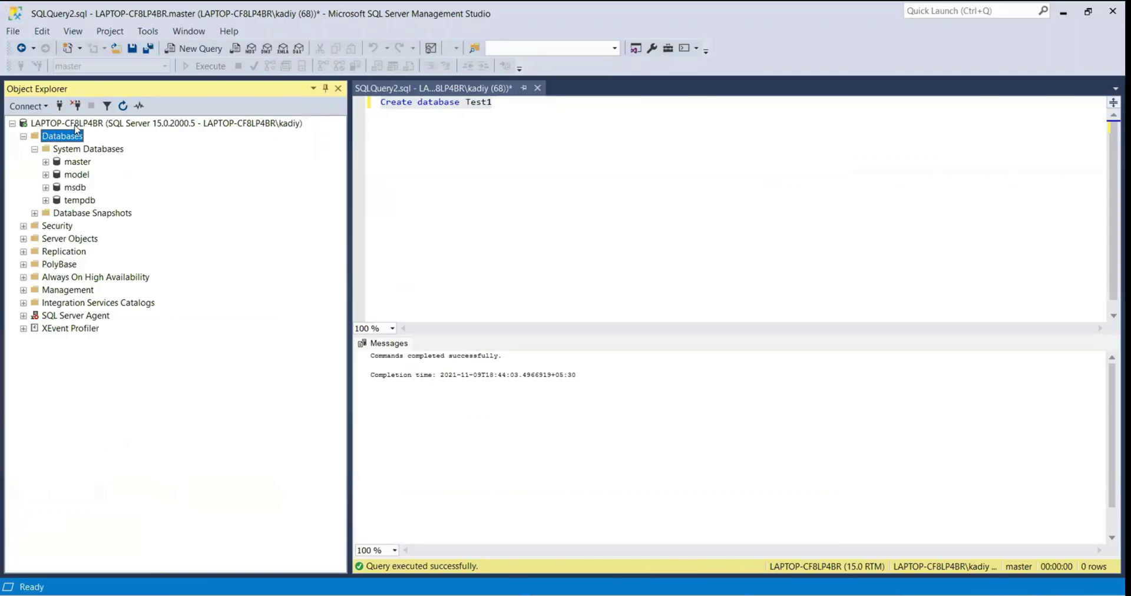
mouse_move(753, 595)
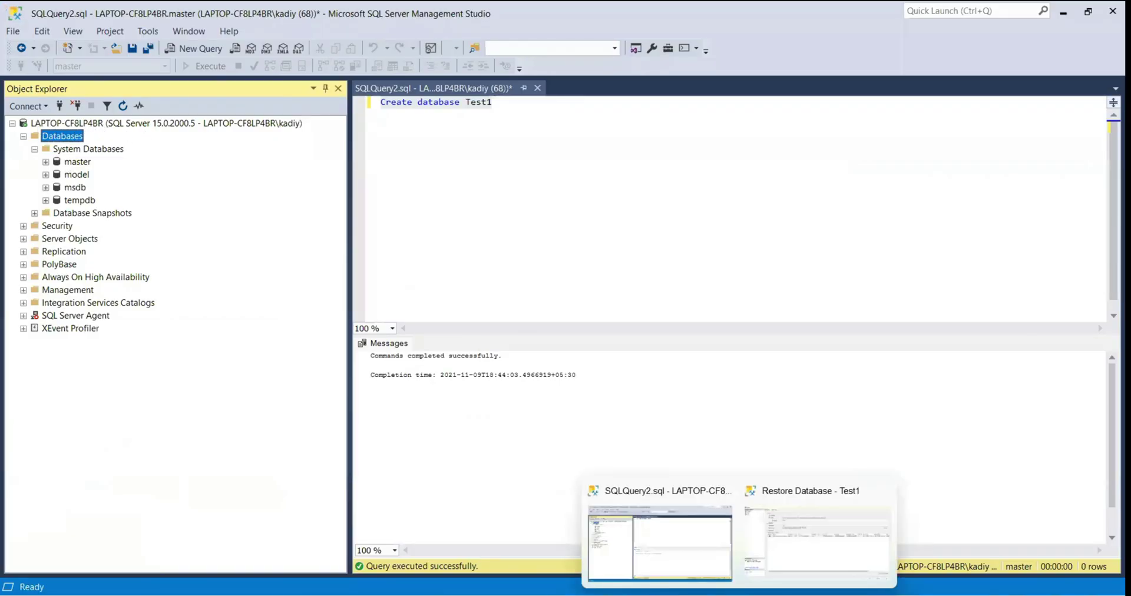
left_click(788, 537)
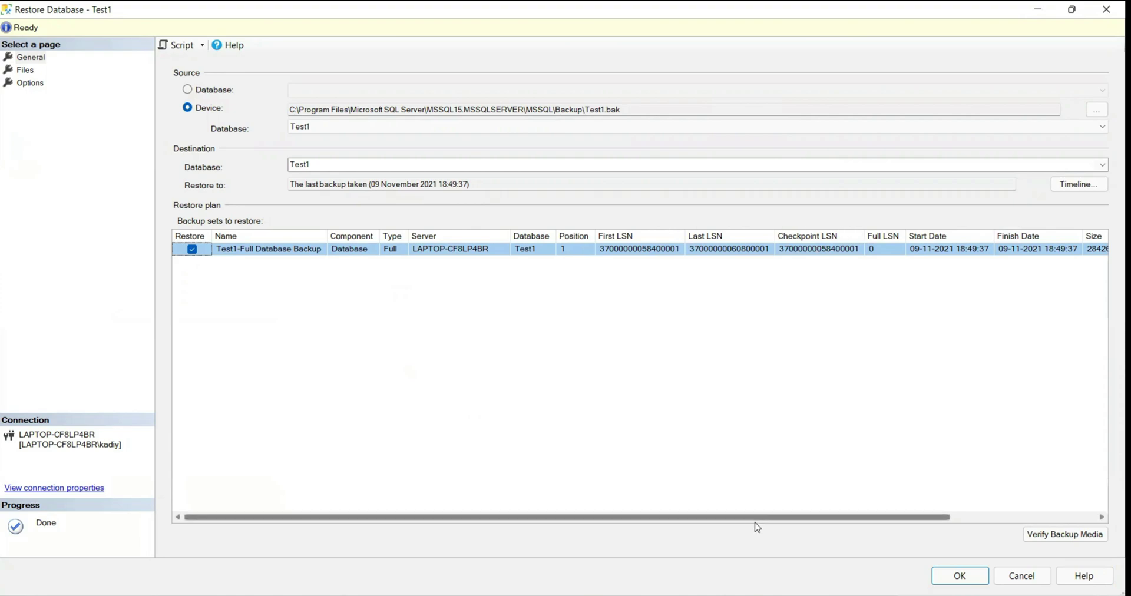
left_click_drag(755, 519, 772, 533)
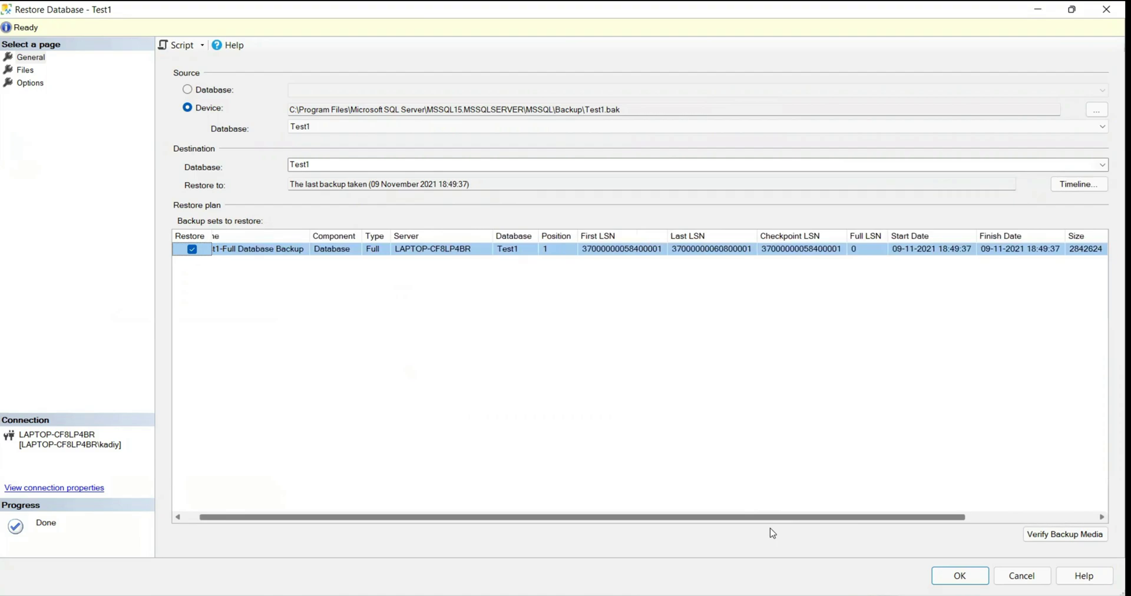
left_click_drag(773, 533, 3, 525)
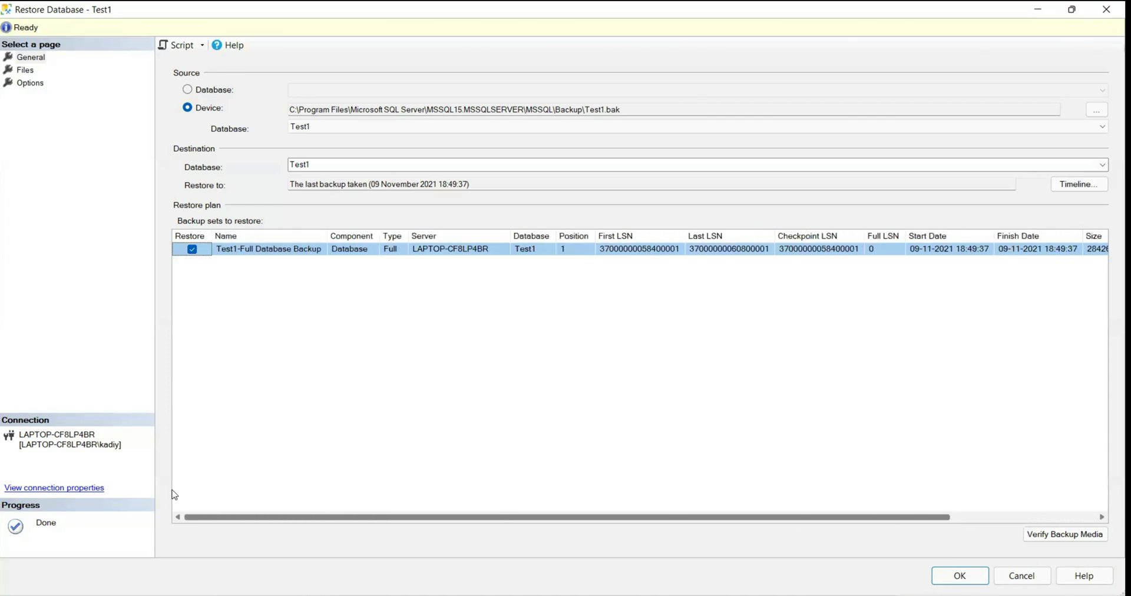
Review the original and restore file paths for the Test1 data and log files, and view the restore options.
left_click(25, 71)
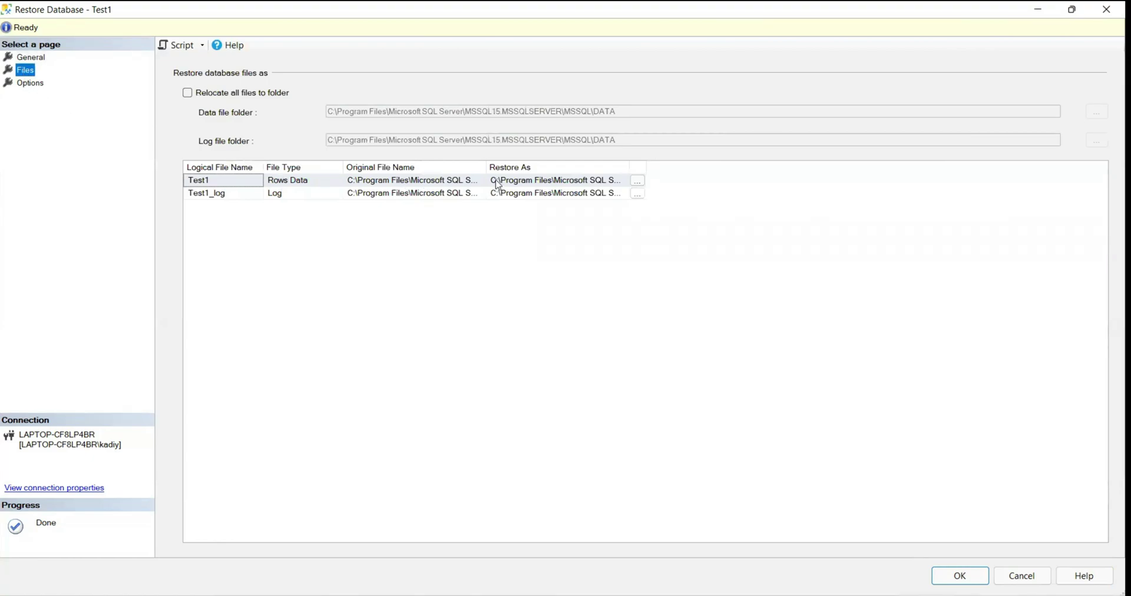
left_click_drag(630, 166, 927, 179)
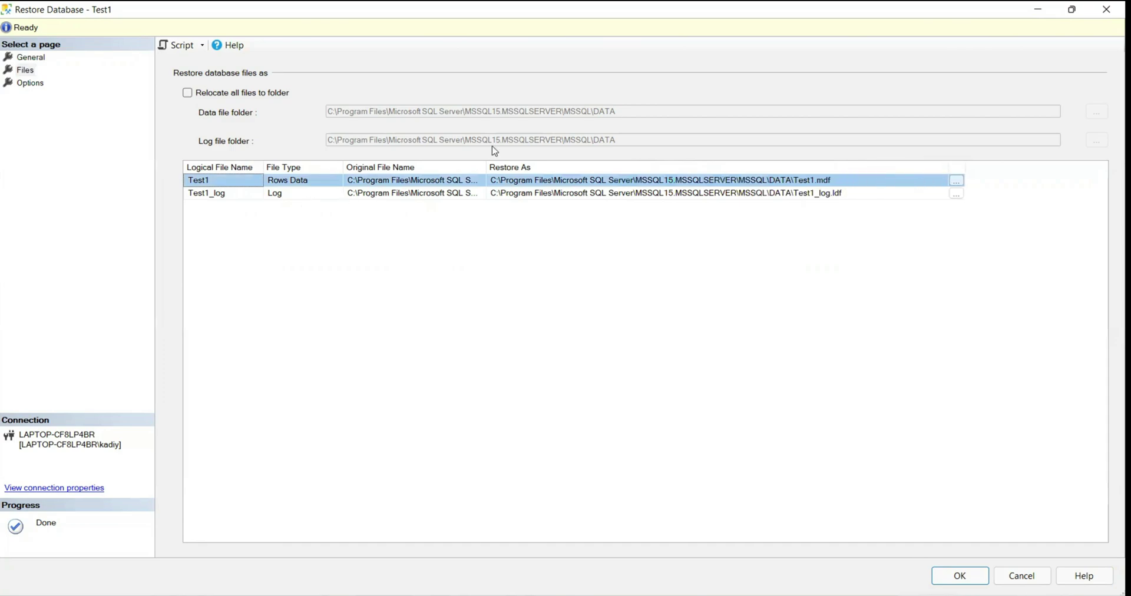
left_click_drag(487, 166, 591, 166)
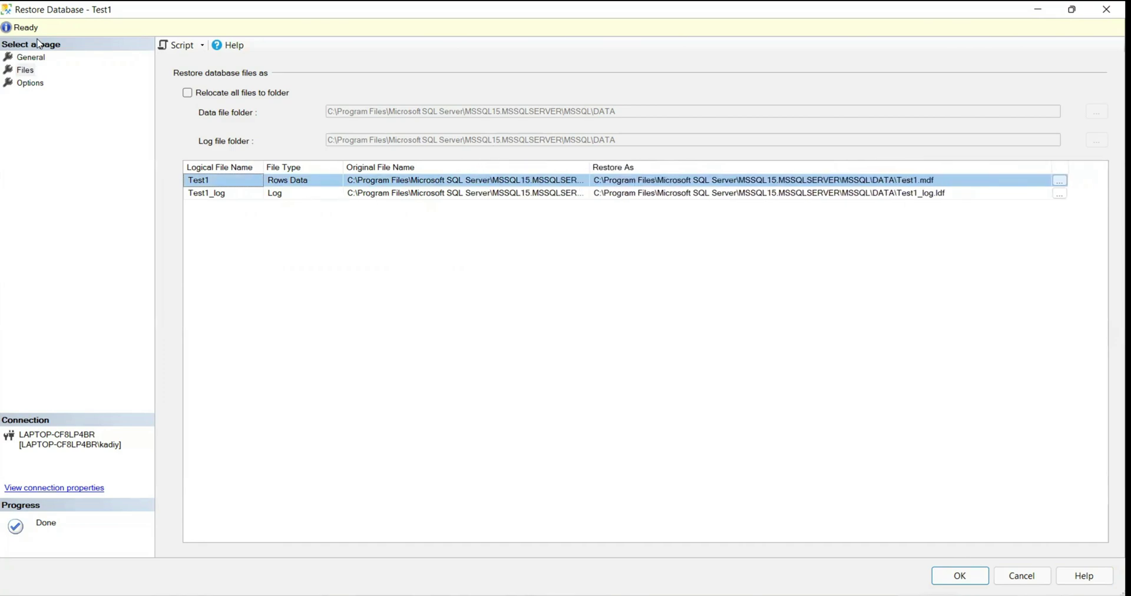
left_click(28, 83)
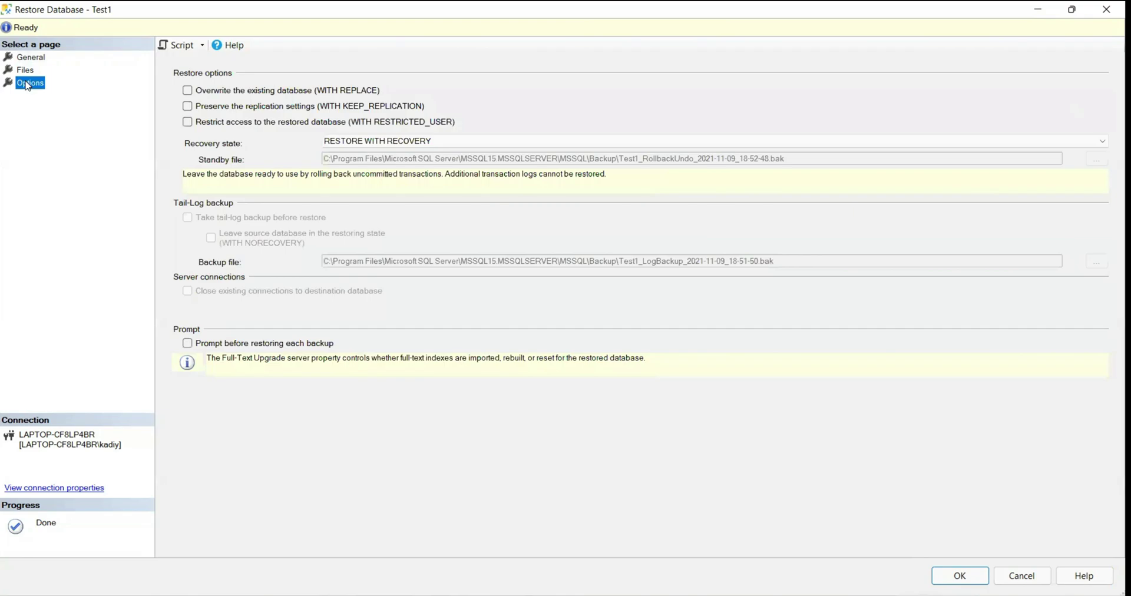
Restore the Test1 database from the selected full backup set, keeping the default restore options.
left_click(23, 60)
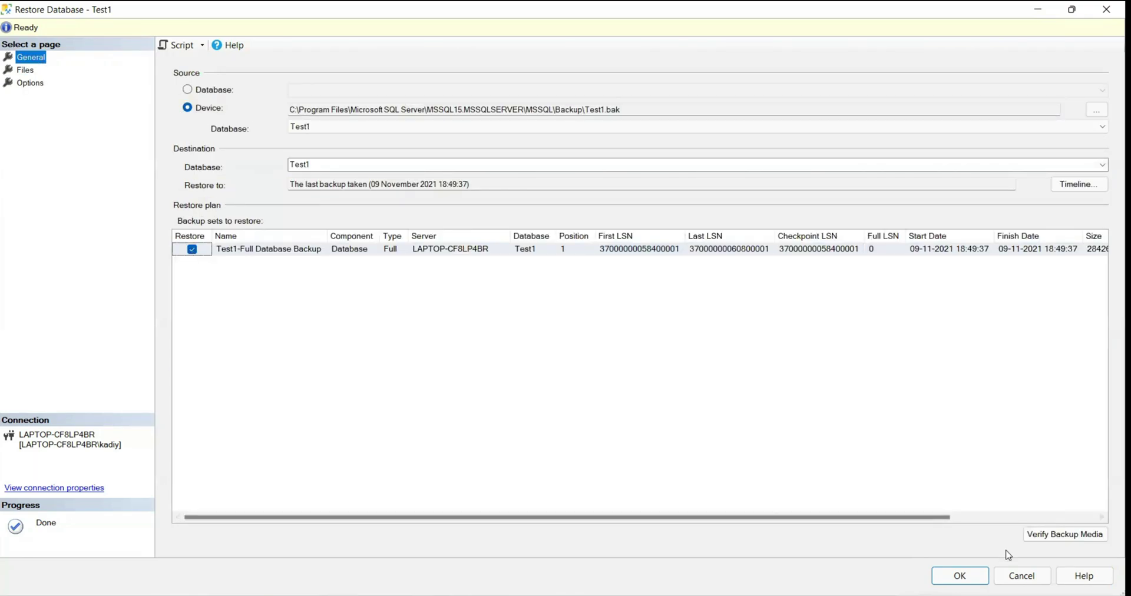
left_click(970, 580)
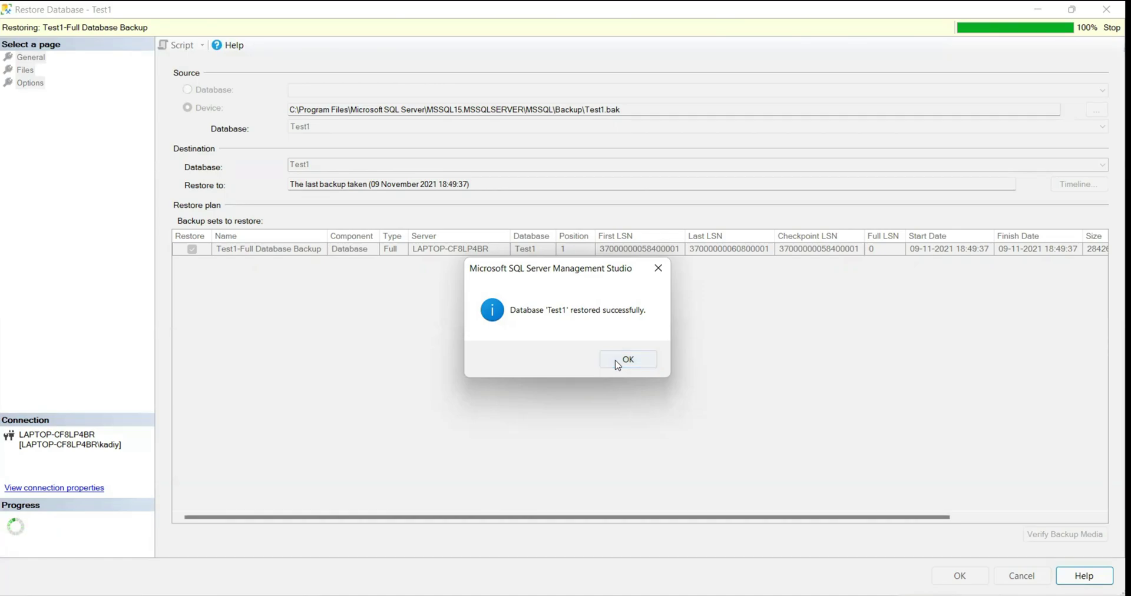
left_click(617, 360)
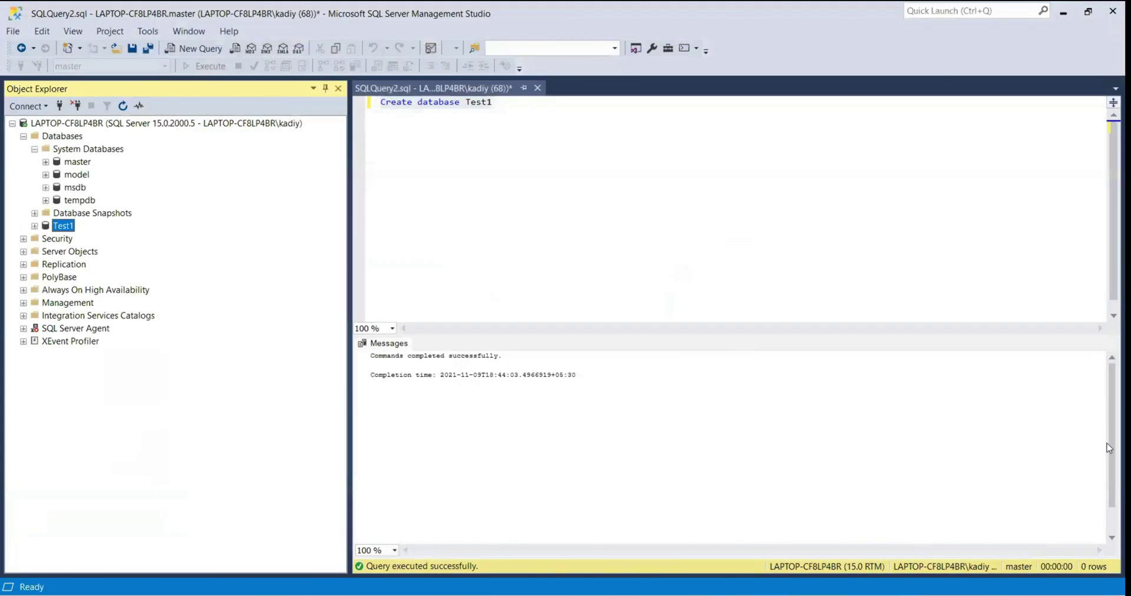
Check the restored Test1 database's creation date in its properties, and close the properties dialog.
left_click(68, 216)
right_click(67, 218)
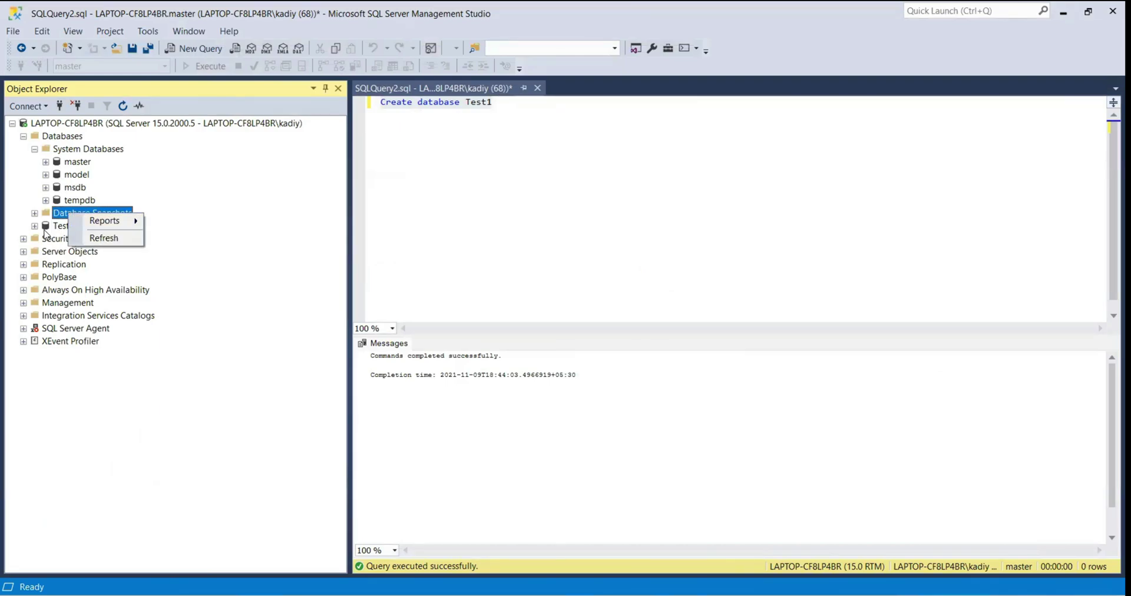
left_click(59, 227)
right_click(60, 227)
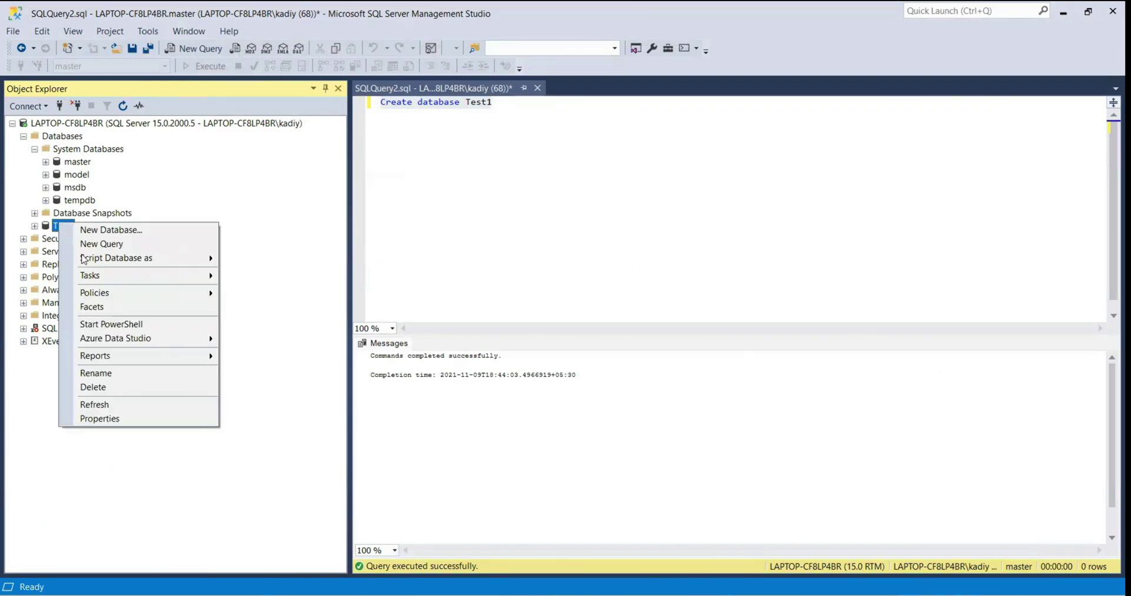
left_click(131, 419)
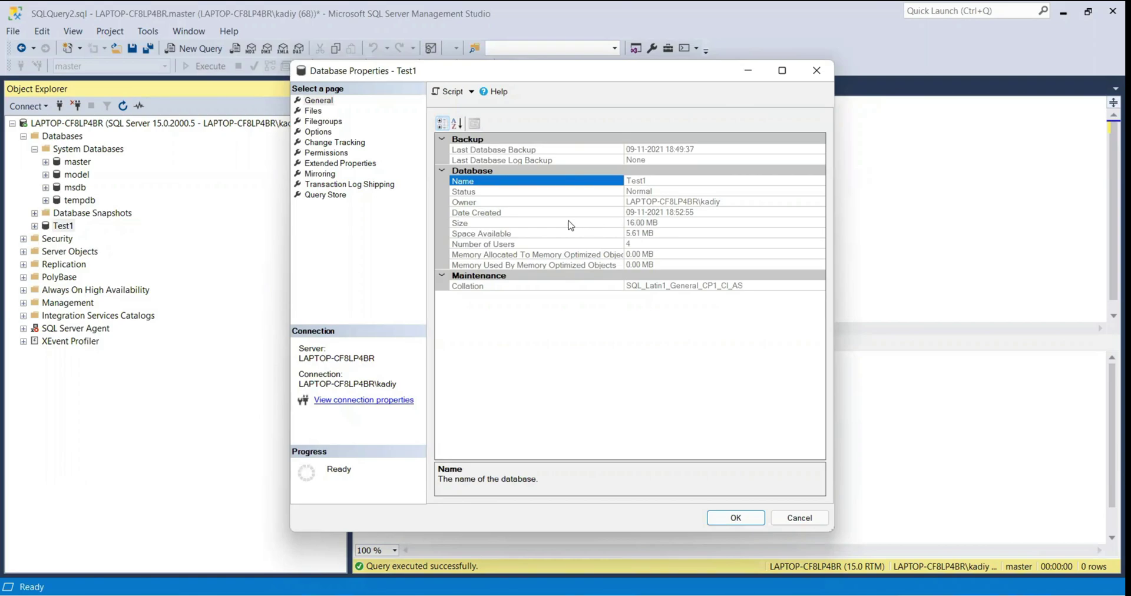
left_click(523, 214)
left_click(687, 211)
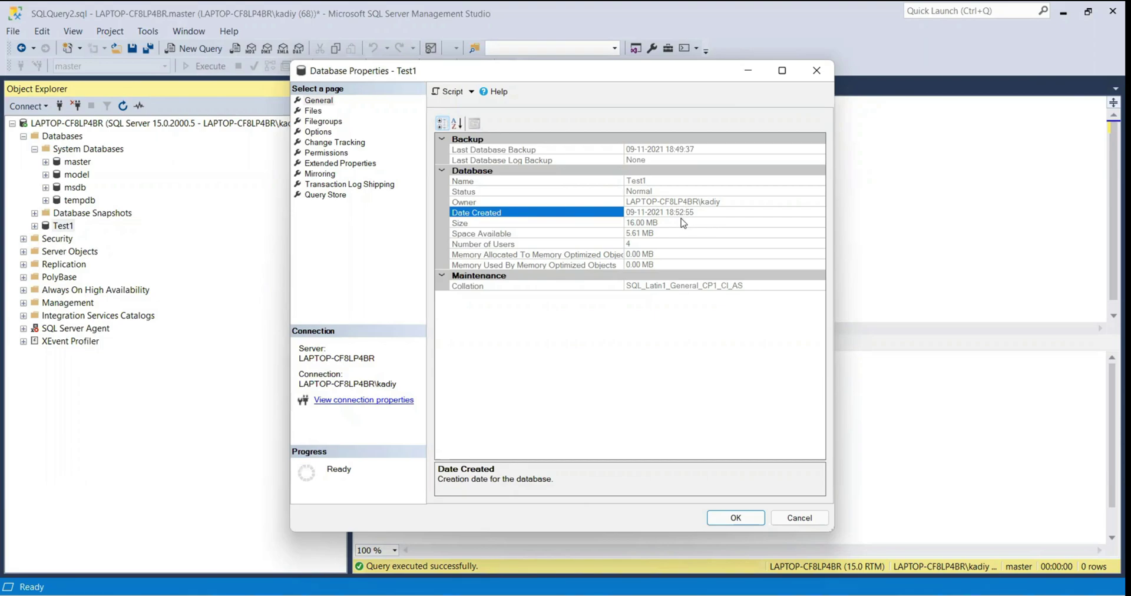
left_click(816, 71)
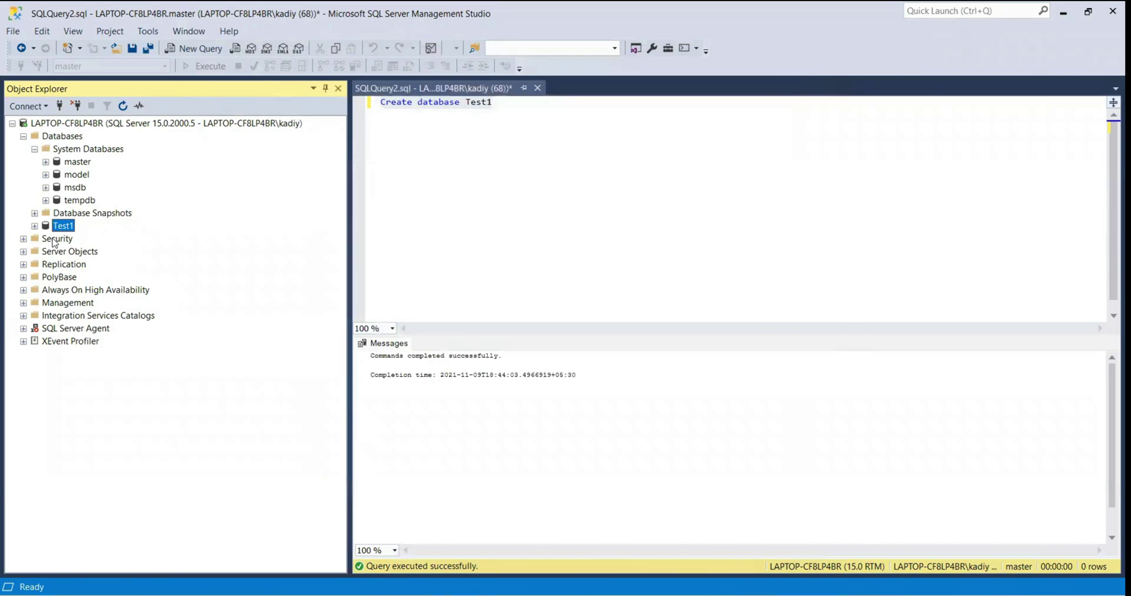
Collapse the System Databases folder, leaving the Databases folder expanded.
left_click(23, 136)
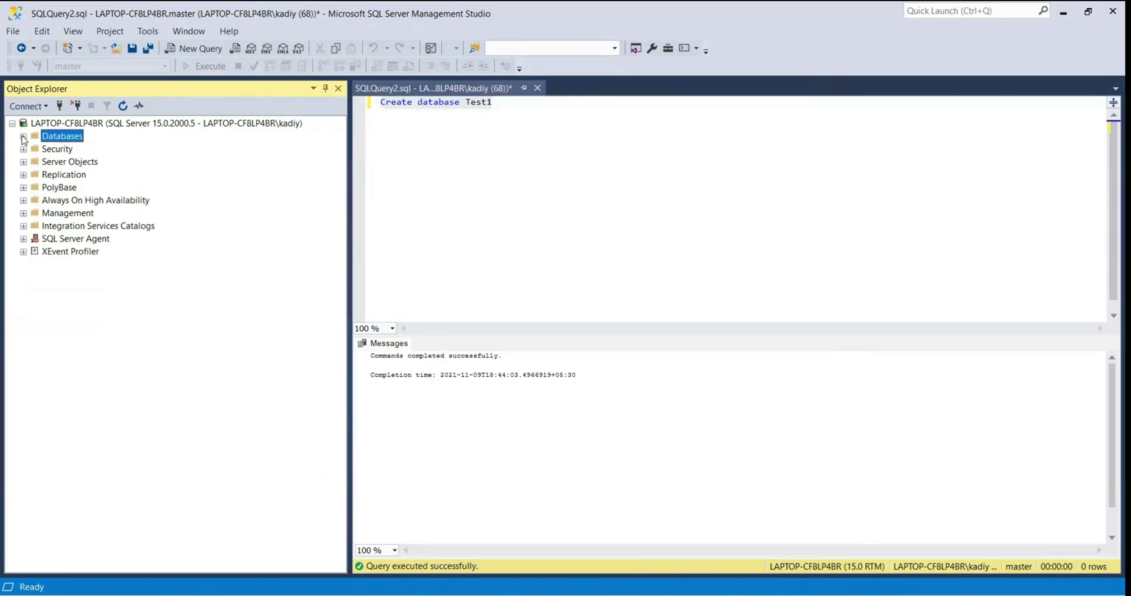
left_click(23, 136)
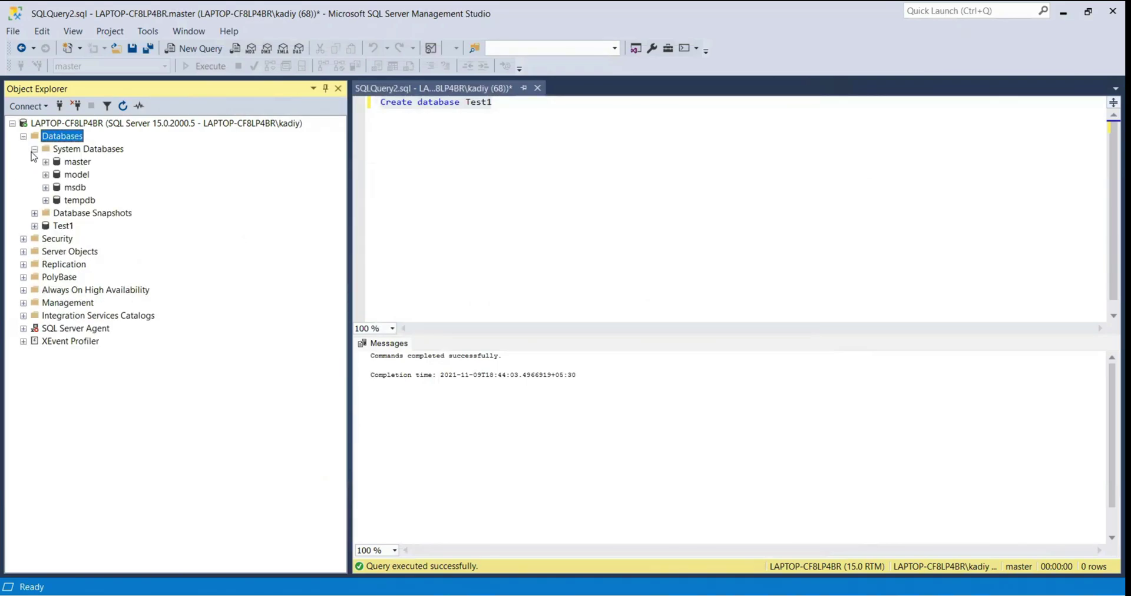
left_click(34, 149)
left_click(23, 136)
left_click(23, 136)
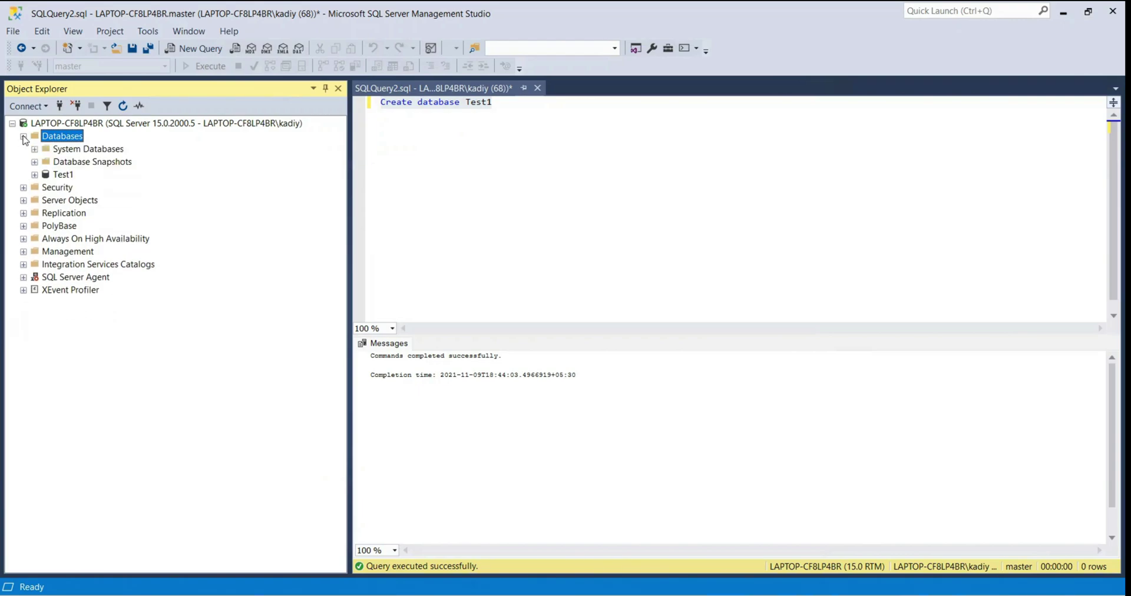